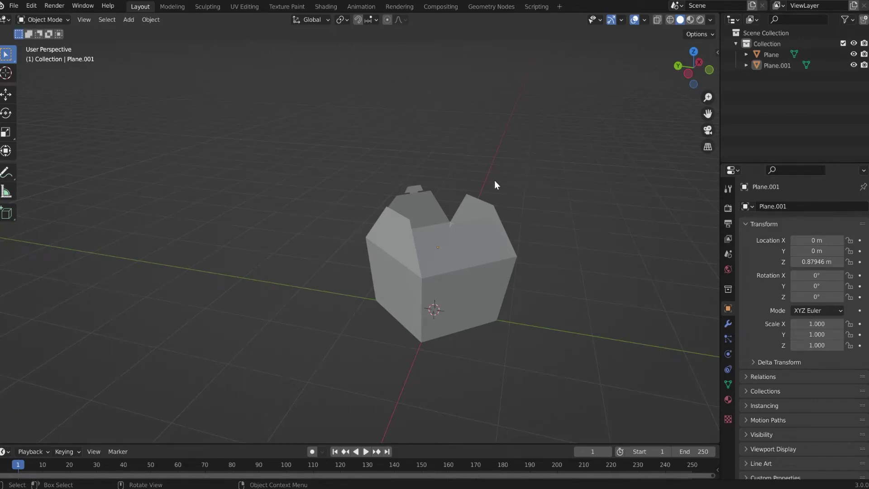
# Rotate the Plane.001 box 45° around the global Z axis
pyautogui.moveTo(495, 185); pyautogui.dragTo(508, 241, button='middle')
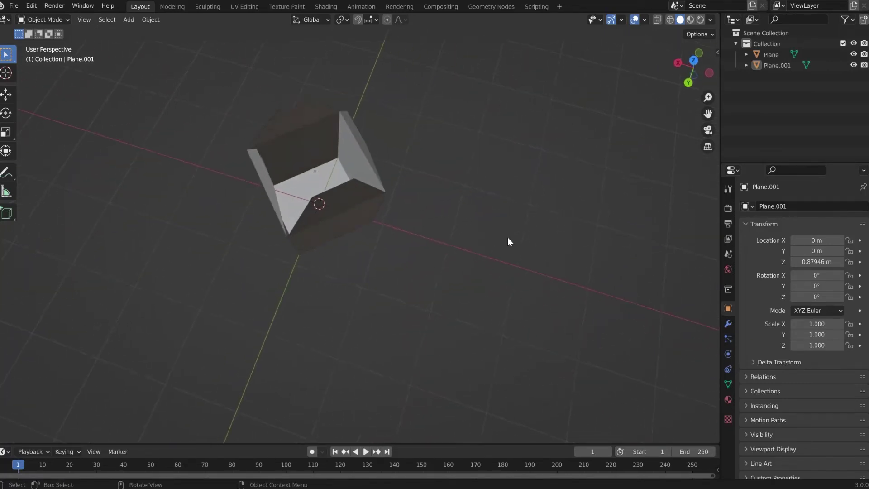
pyautogui.moveTo(350, 210); pyautogui.dragTo(365, 234, button='middle')
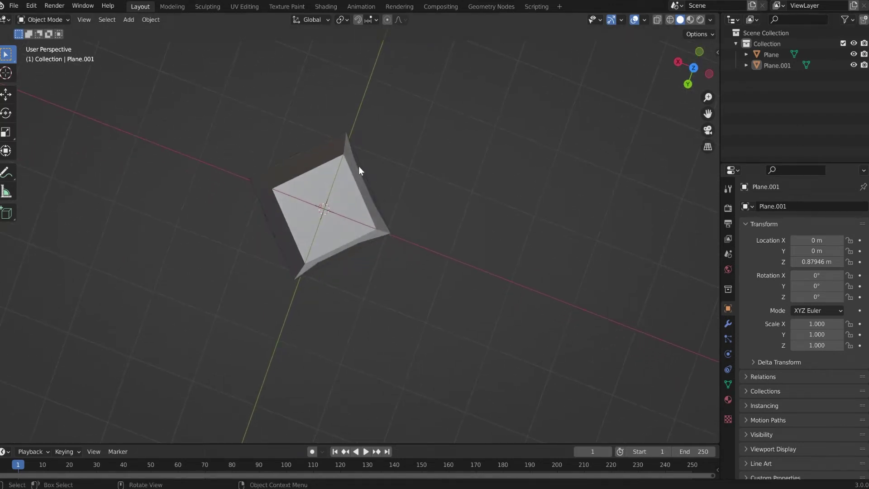
pyautogui.moveTo(359, 167); pyautogui.dragTo(670, 105, button='middle')
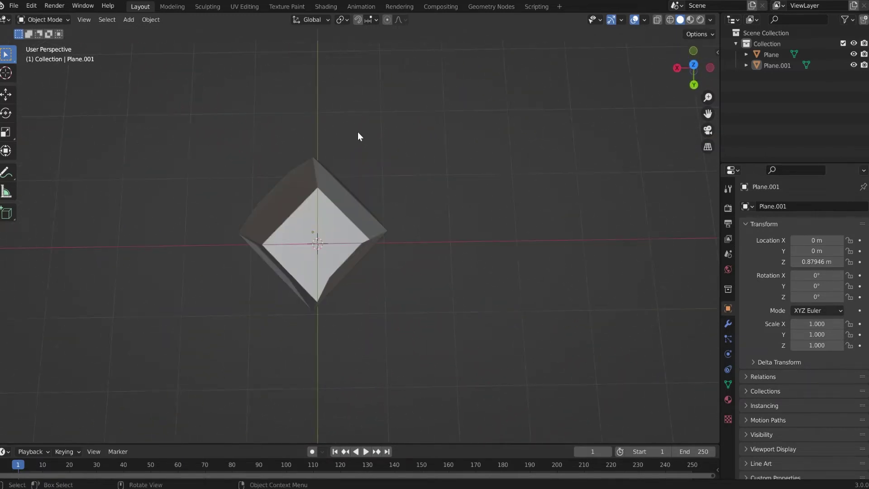
pyautogui.press('KP_7')
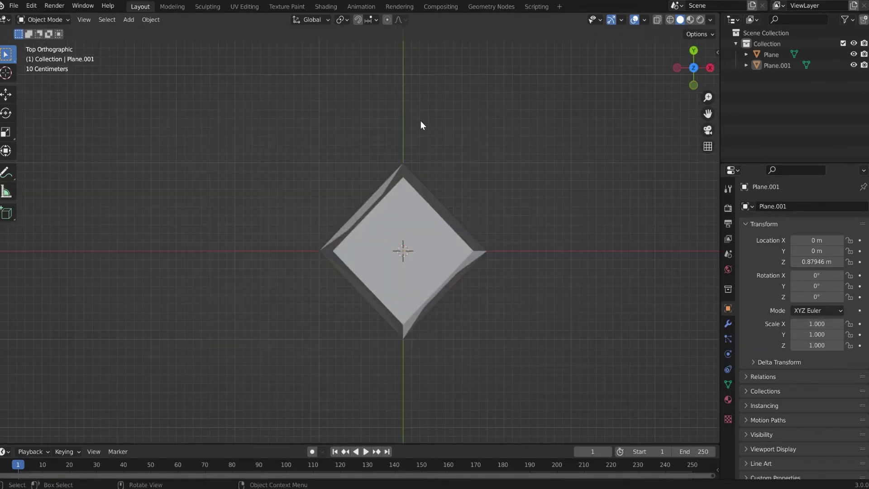
pyautogui.moveTo(537, 137); pyautogui.dragTo(307, 278)
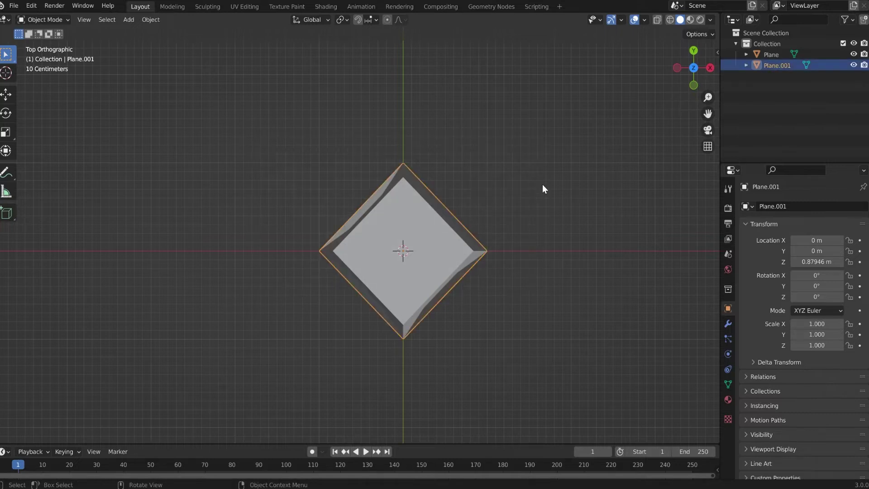
pyautogui.press('r')
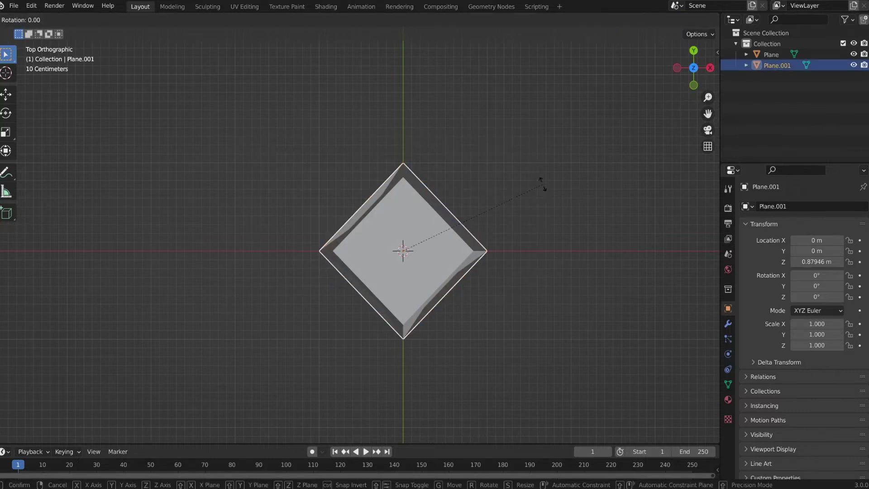
pyautogui.press('z')
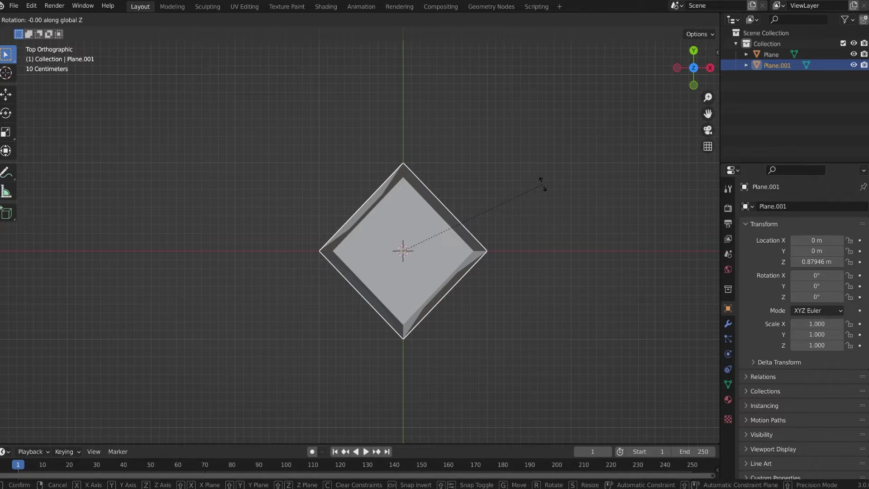
pyautogui.write('45')
pyautogui.press('Return')
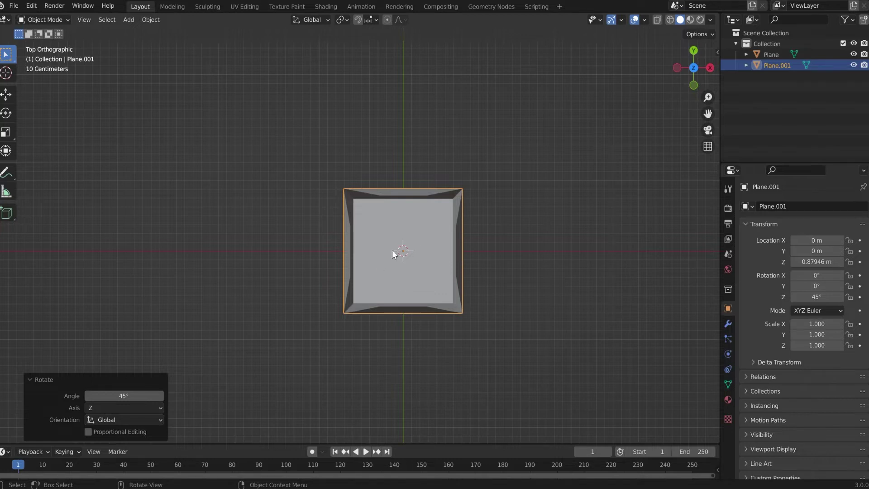
# Hide Plane.001 in the viewport, try a box selection over the empty area, and show it again
pyautogui.moveTo(397, 254); pyautogui.dragTo(608, 273, button='middle')
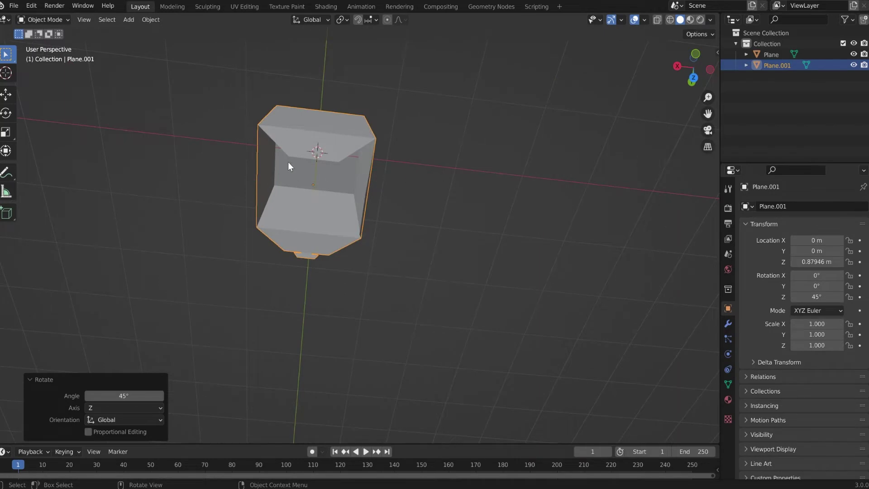
pyautogui.moveTo(289, 167); pyautogui.dragTo(311, 124, button='middle')
pyautogui.moveTo(314, 202)
pyautogui.mouseDown(button='middle')
pyautogui.moveTo(362, 155)
pyautogui.moveTo(320, 240)
pyautogui.moveTo(396, 245)
pyautogui.moveTo(438, 229)
pyautogui.mouseUp(button='middle')
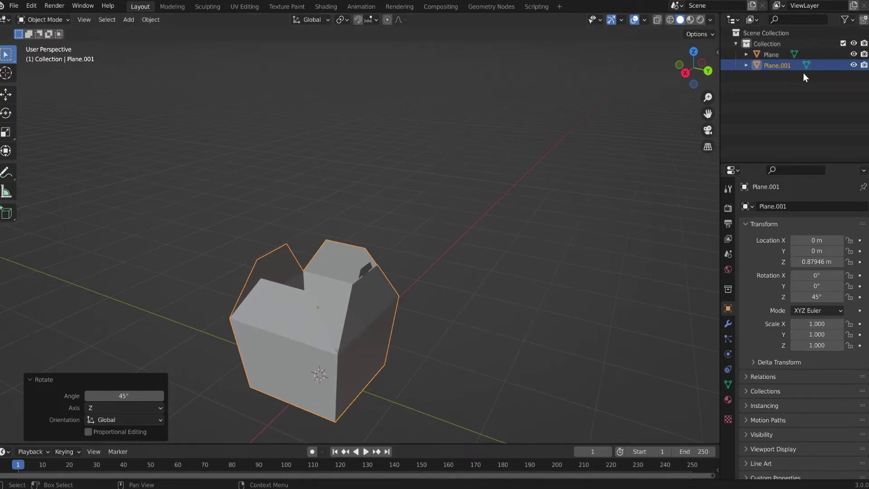
pyautogui.click(786, 107)
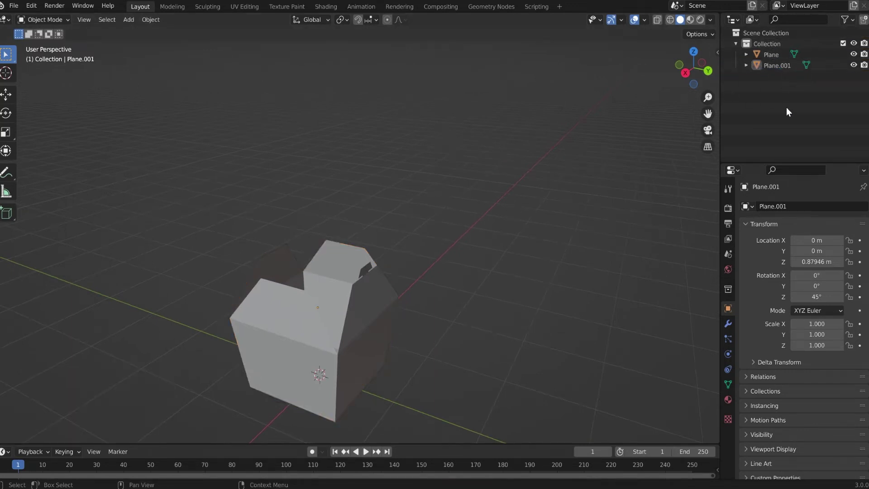
pyautogui.click(853, 65)
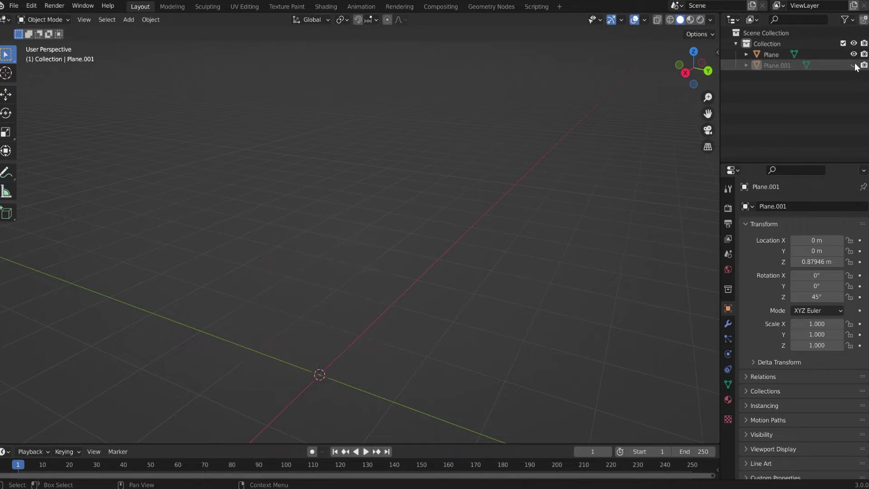
pyautogui.moveTo(117, 175); pyautogui.dragTo(463, 423)
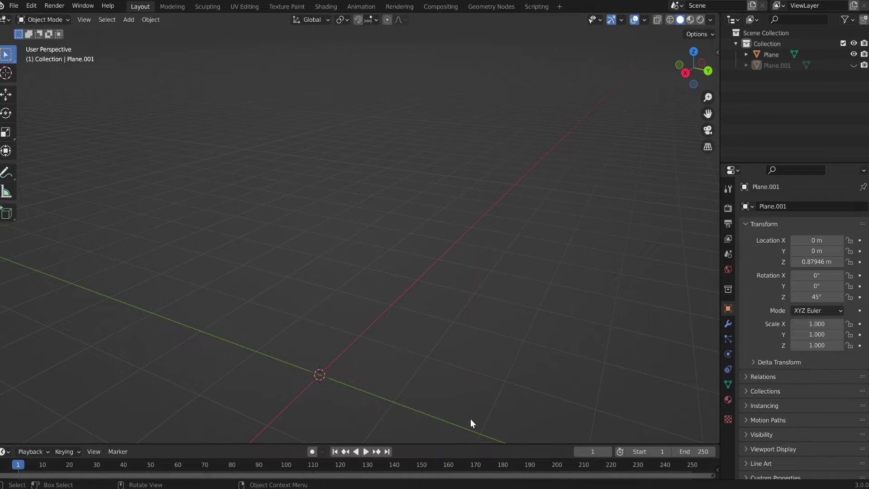
pyautogui.click(854, 66)
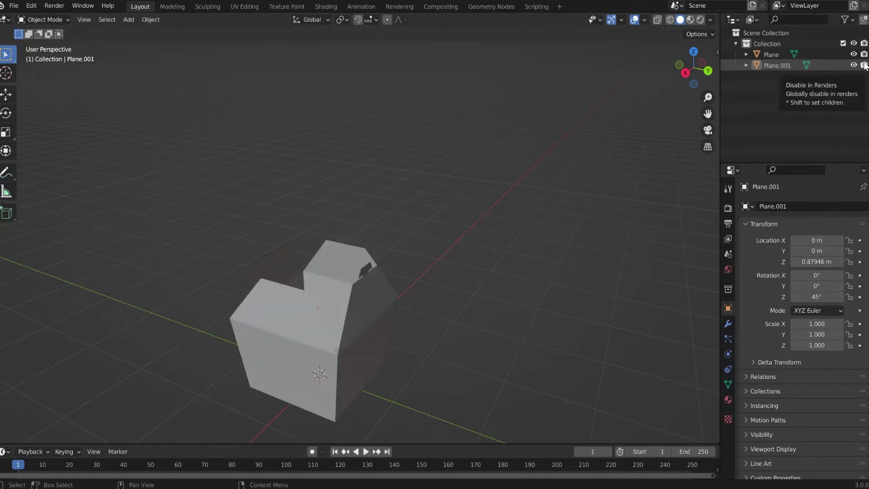
# Toggle the render visibility of Plane.001 off and back on
pyautogui.click(864, 66)
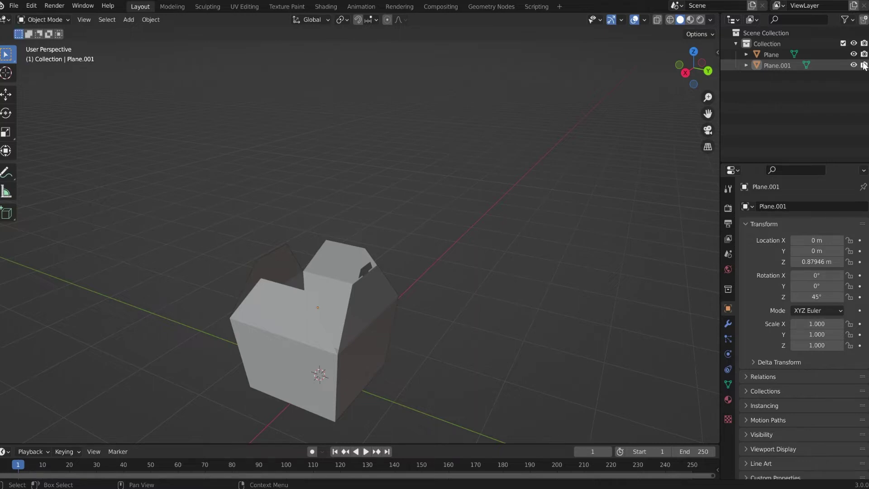
pyautogui.click(864, 65)
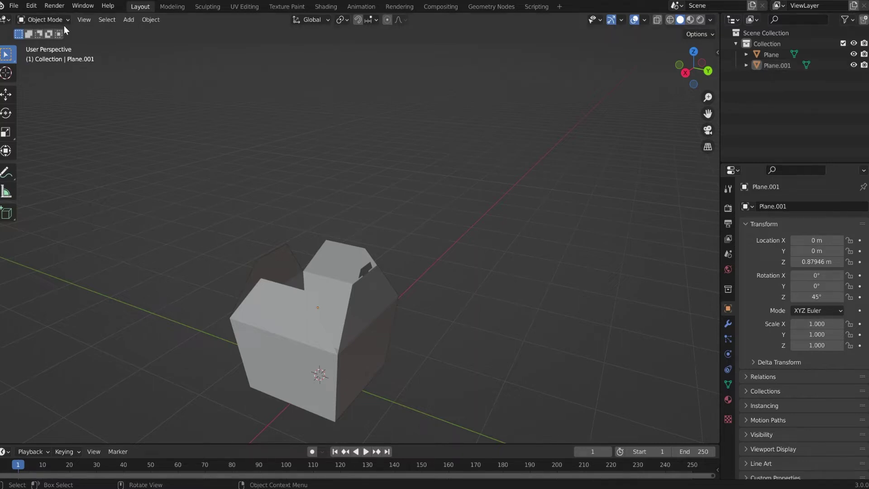
pyautogui.click(864, 65)
pyautogui.click(56, 6)
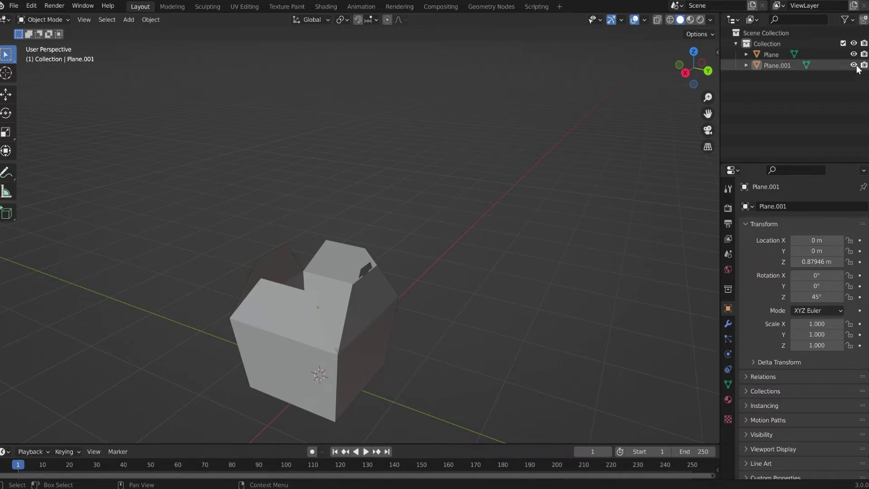
# Hide Plane.001 in the viewport again, look at the image rendering command, and restore the object's visibility
pyautogui.click(855, 66)
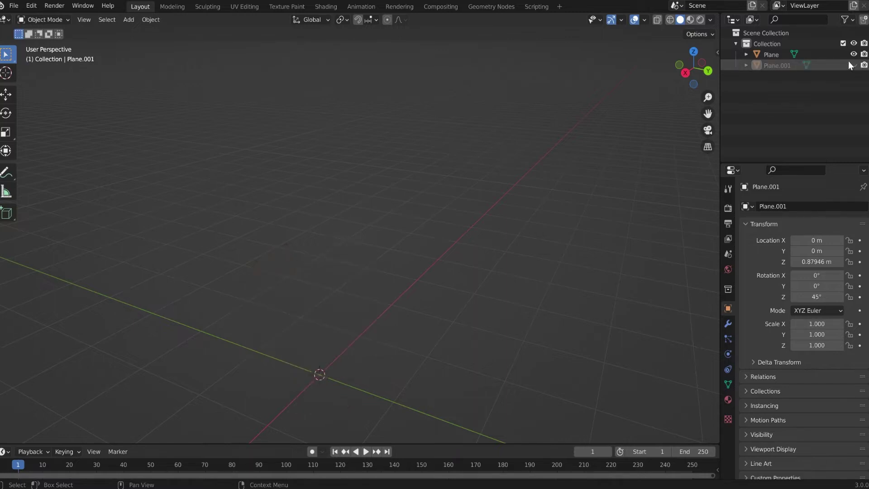
pyautogui.moveTo(130, 135); pyautogui.dragTo(437, 405)
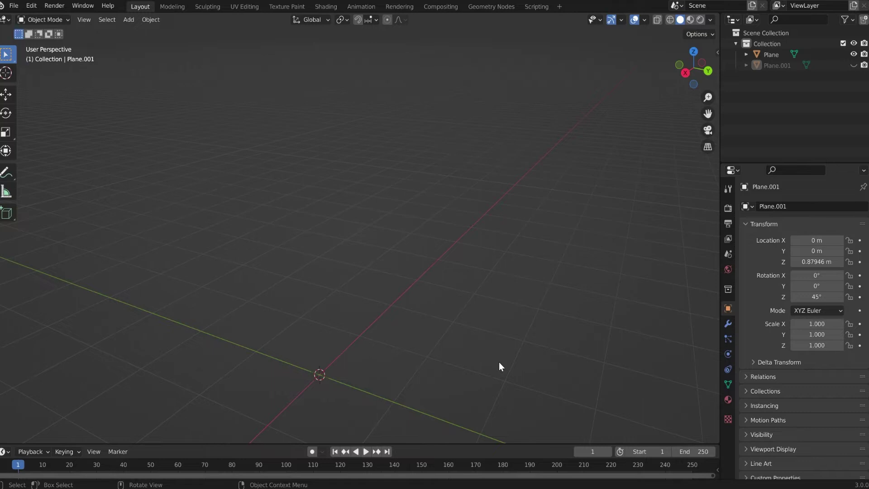
pyautogui.click(54, 5)
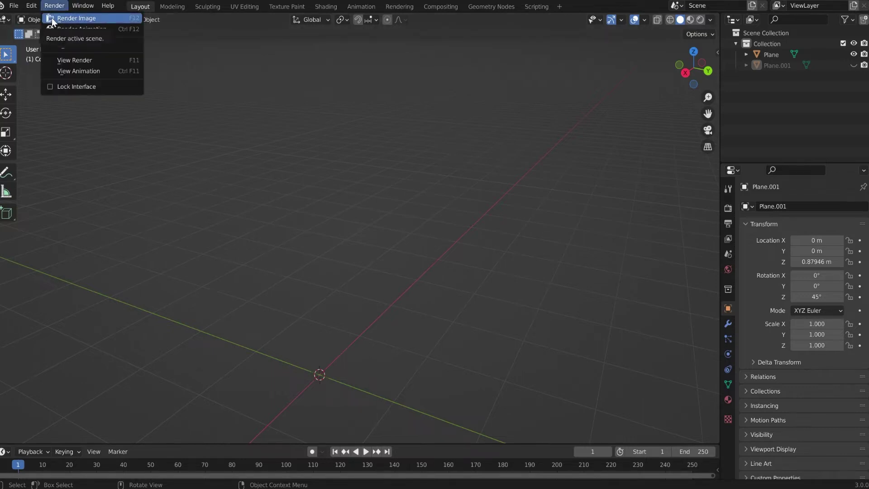
pyautogui.click(853, 65)
pyautogui.moveTo(176, 214); pyautogui.dragTo(481, 311)
pyautogui.click(557, 209)
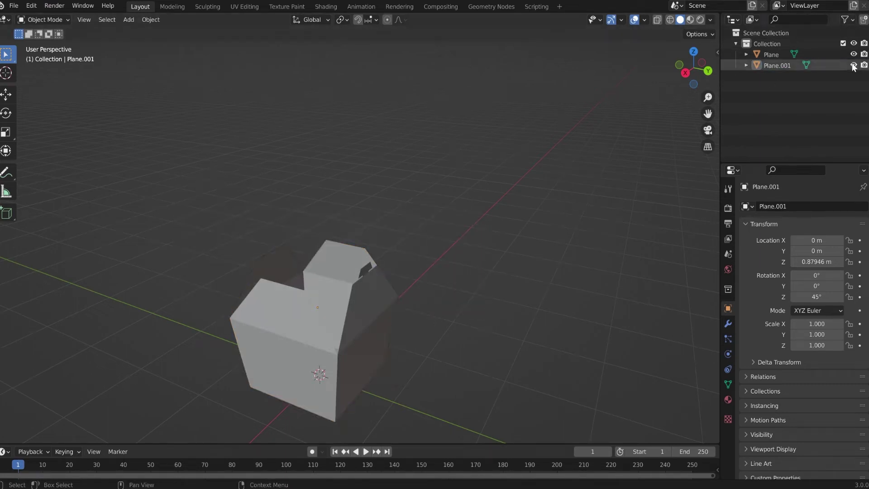
# Select Plane.001 in the outliner
pyautogui.click(780, 55)
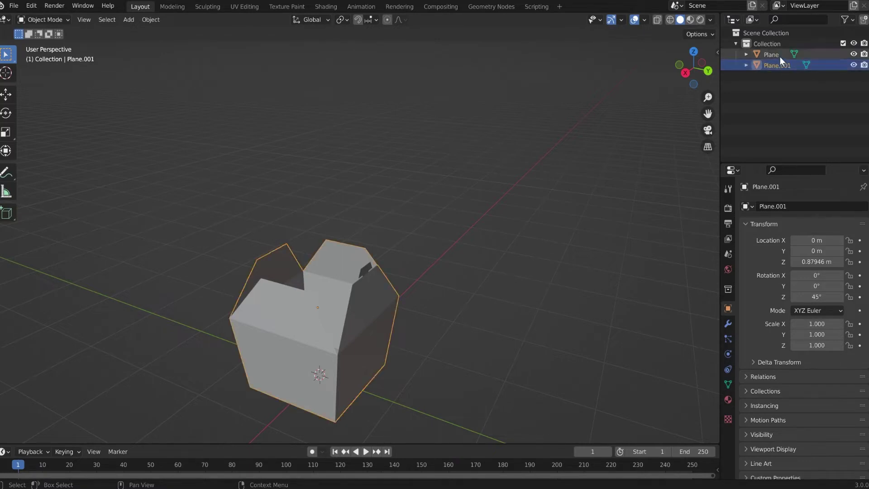
pyautogui.click(778, 65)
pyautogui.click(775, 53)
pyautogui.click(776, 65)
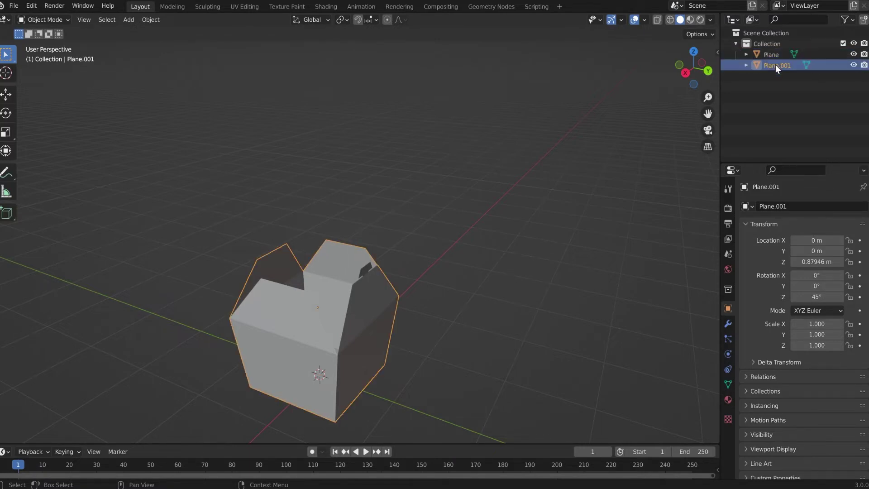
# Enable the selectability restriction toggle in the outliner filter so each object shows its selection switch
pyautogui.click(848, 21)
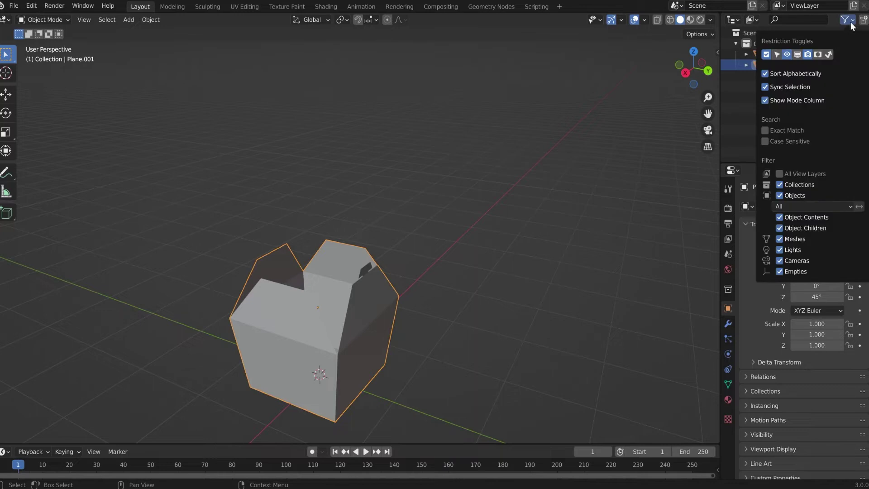
pyautogui.click(851, 23)
pyautogui.click(850, 22)
pyautogui.click(850, 22)
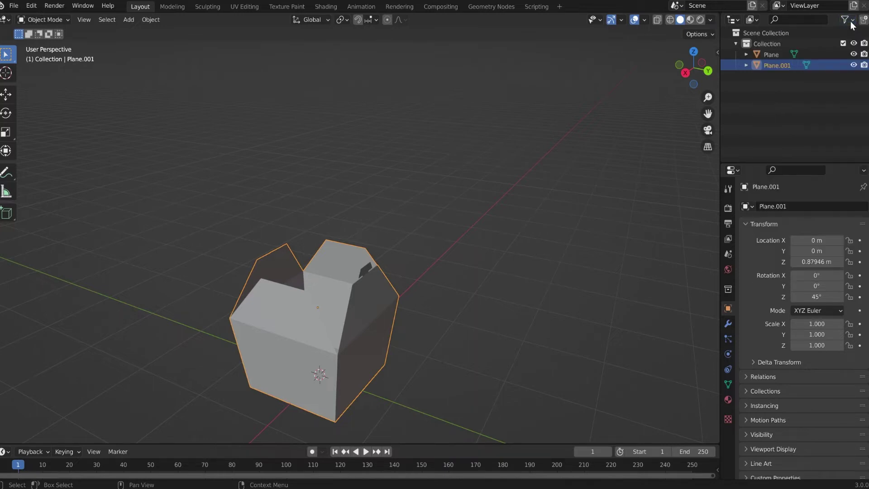
pyautogui.click(851, 23)
pyautogui.click(850, 23)
pyautogui.click(850, 23)
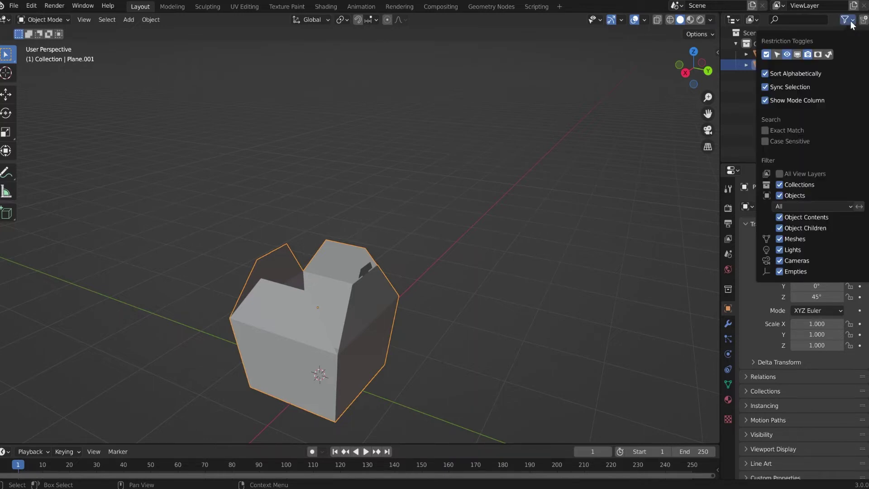
pyautogui.click(776, 55)
pyautogui.click(850, 23)
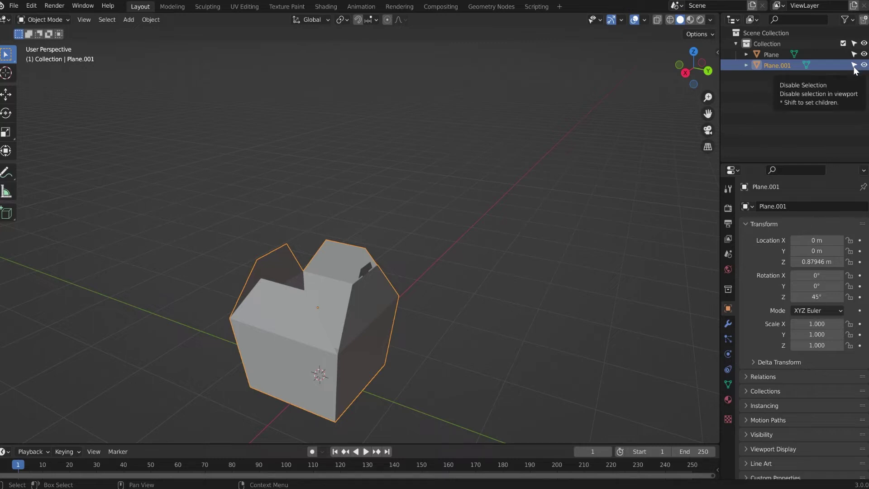
pyautogui.click(212, 339)
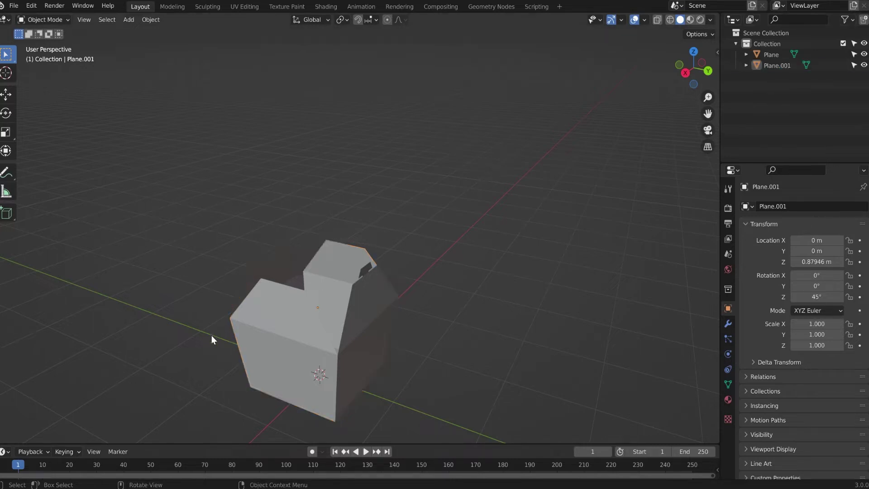
pyautogui.click(303, 332)
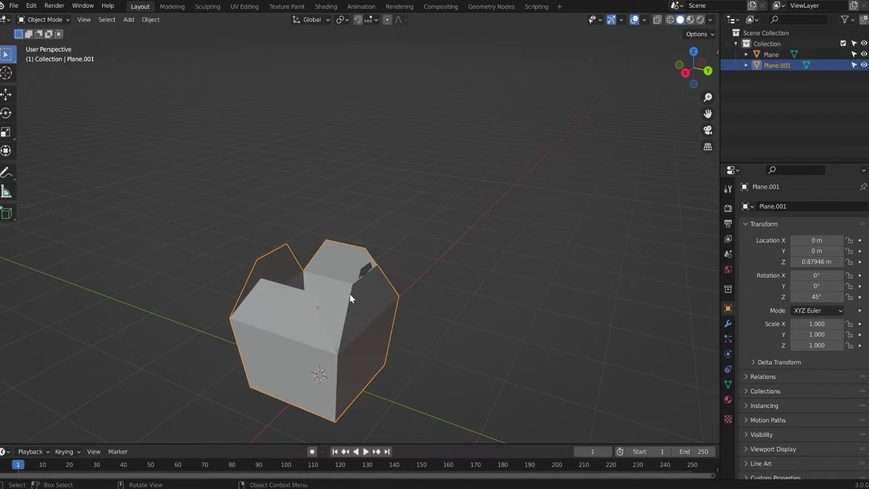
pyautogui.press('g')
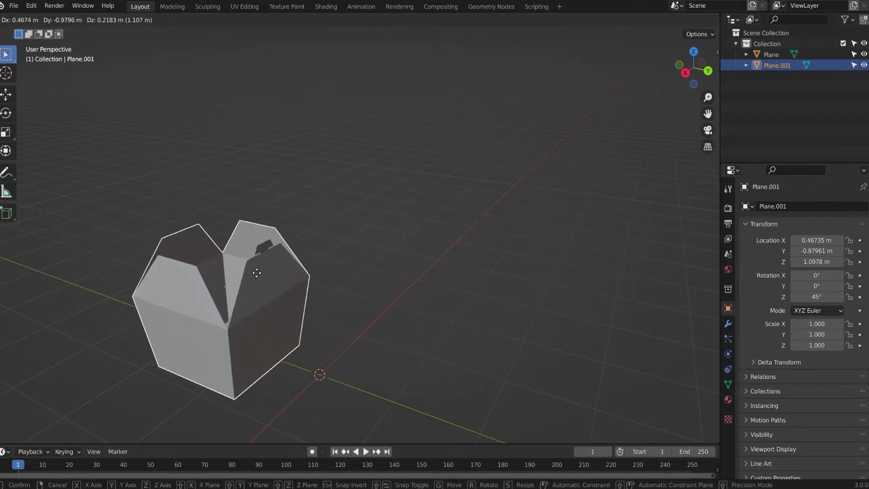
pyautogui.press('Escape')
# Disable viewport selection for Plane.001
pyautogui.click(854, 65)
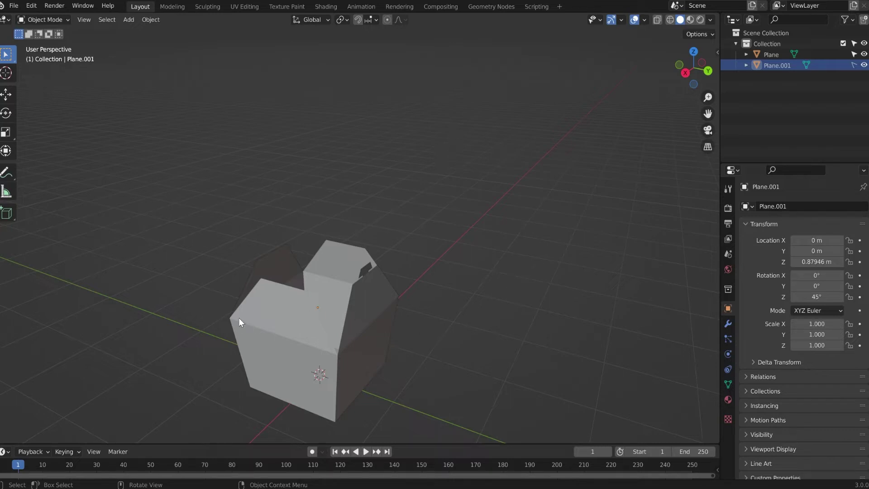
# Add a Bezier curve at the world origin inside the box
pyautogui.moveTo(191, 339); pyautogui.dragTo(381, 388, button='middle')
pyautogui.moveTo(432, 325); pyautogui.dragTo(362, 302, button='middle')
pyautogui.scroll(2, 401, 348)
pyautogui.press('shift')
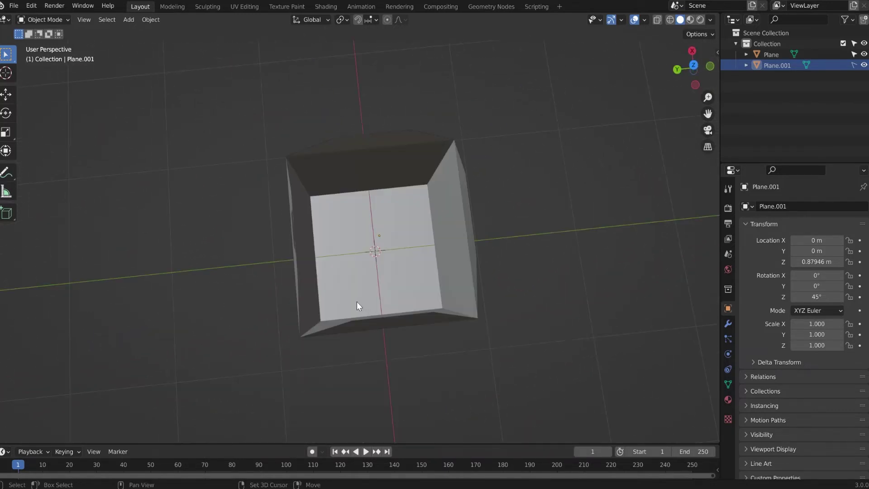
pyautogui.hotkey('shift', 'a')
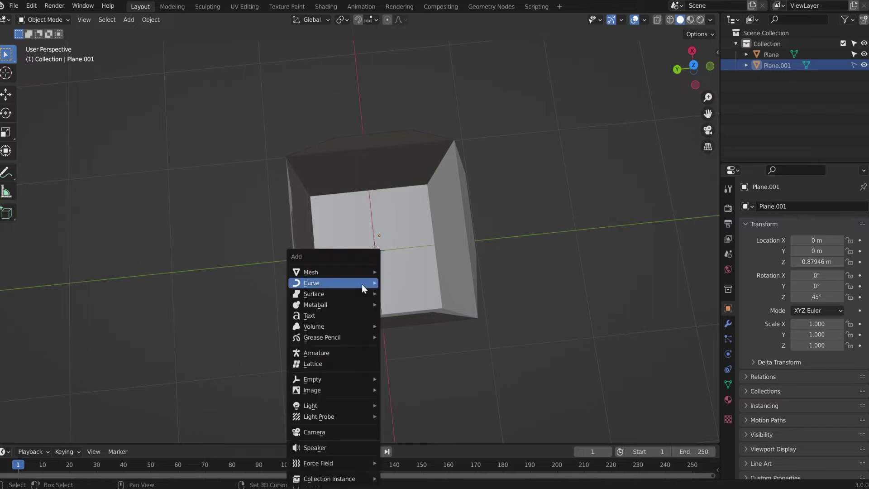
pyautogui.moveTo(362, 284)
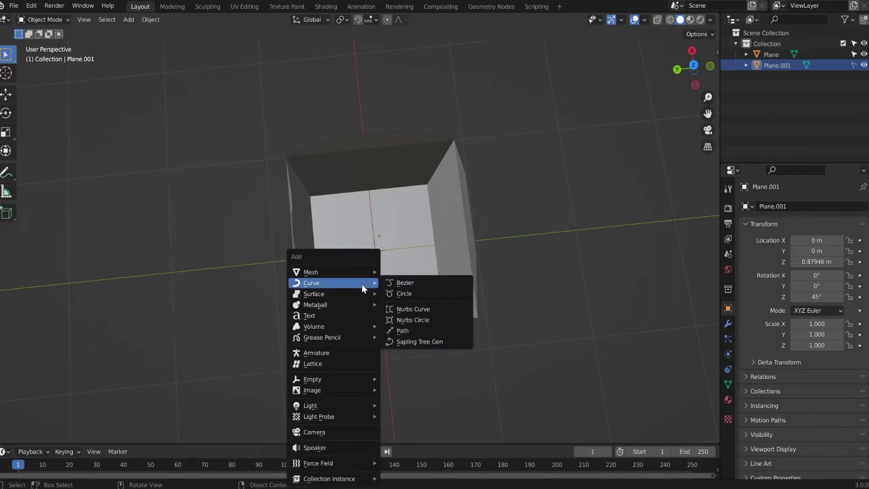
pyautogui.click(388, 285)
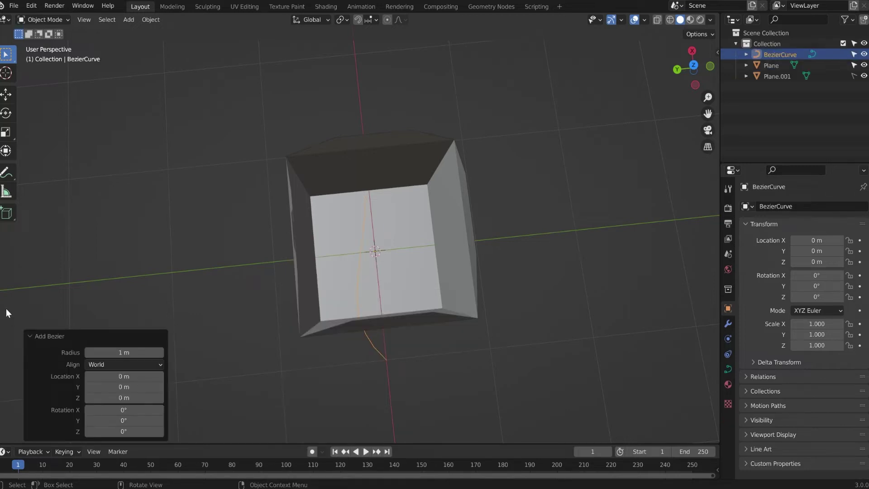
# Open the Bezier curve for point editing in top orthographic view and clear the point selection
pyautogui.moveTo(5, 301); pyautogui.dragTo(122, 292, button='middle')
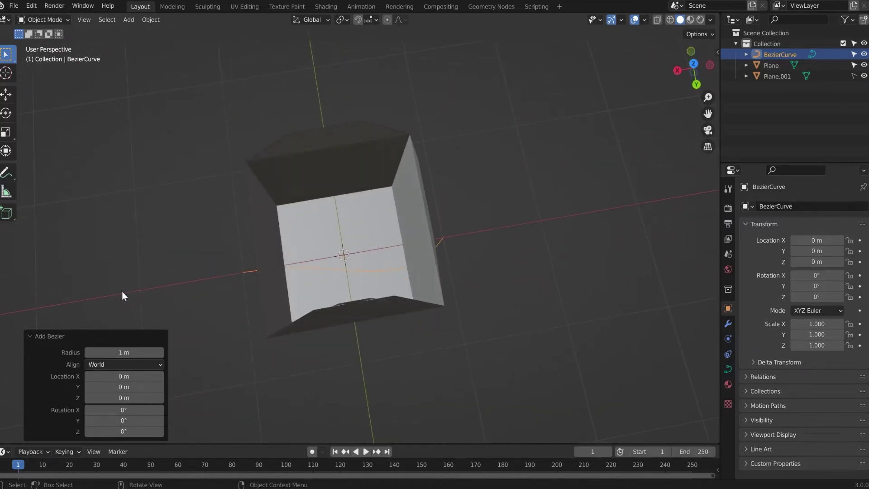
pyautogui.press('KP_7')
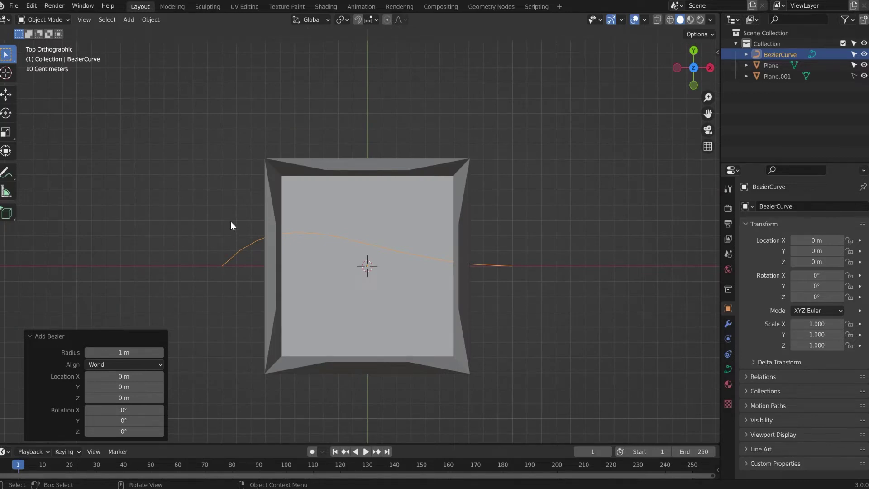
pyautogui.press('Tab')
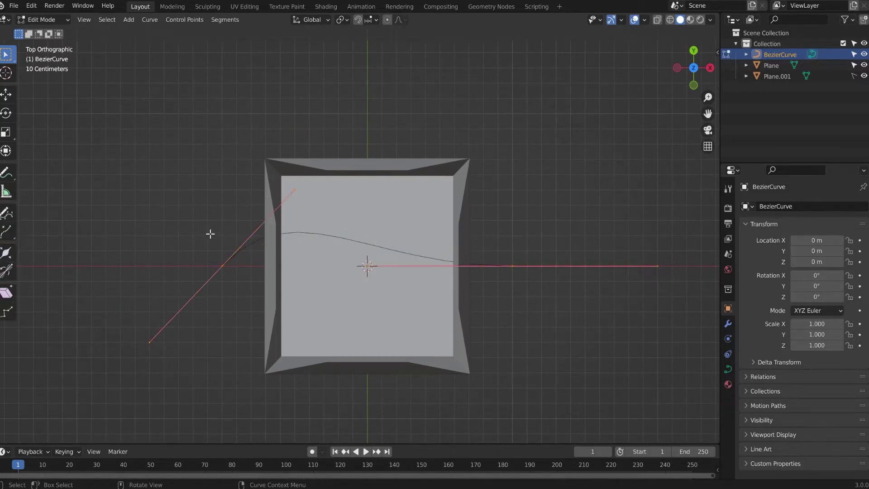
pyautogui.moveTo(471, 229); pyautogui.dragTo(564, 298)
pyautogui.click(565, 299)
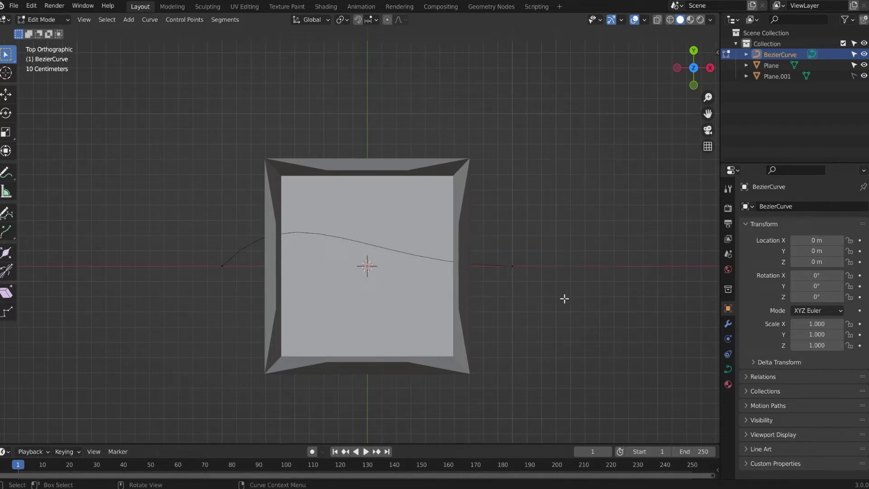
# Move the curve's right end point with its handles about -0.93 m along X to the centre of the box
pyautogui.click(528, 266)
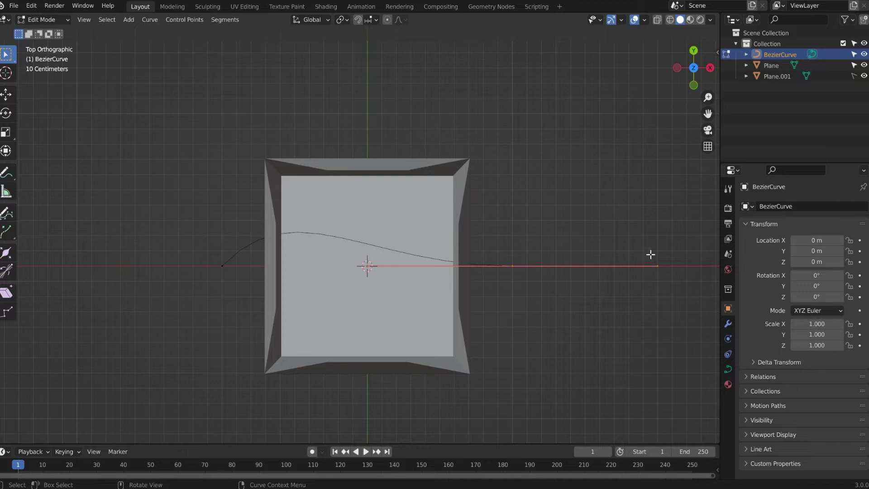
pyautogui.moveTo(651, 252); pyautogui.dragTo(676, 296)
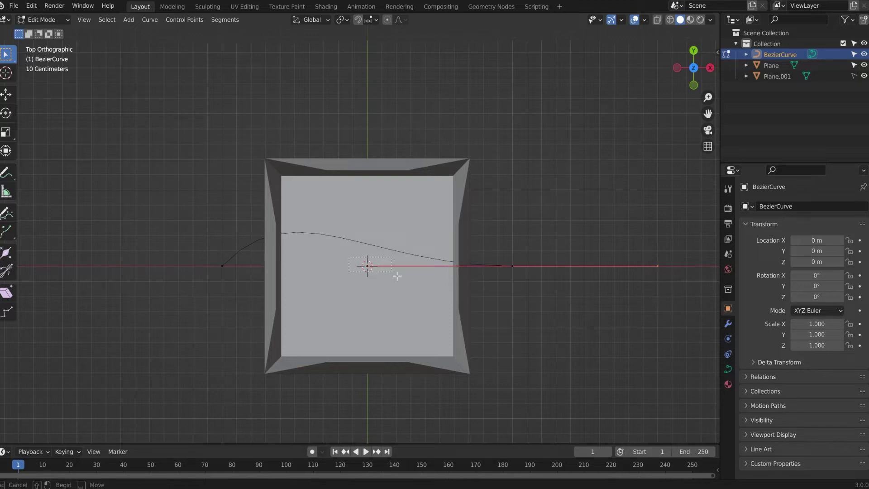
pyautogui.click(400, 301)
pyautogui.moveTo(483, 236); pyautogui.dragTo(546, 308)
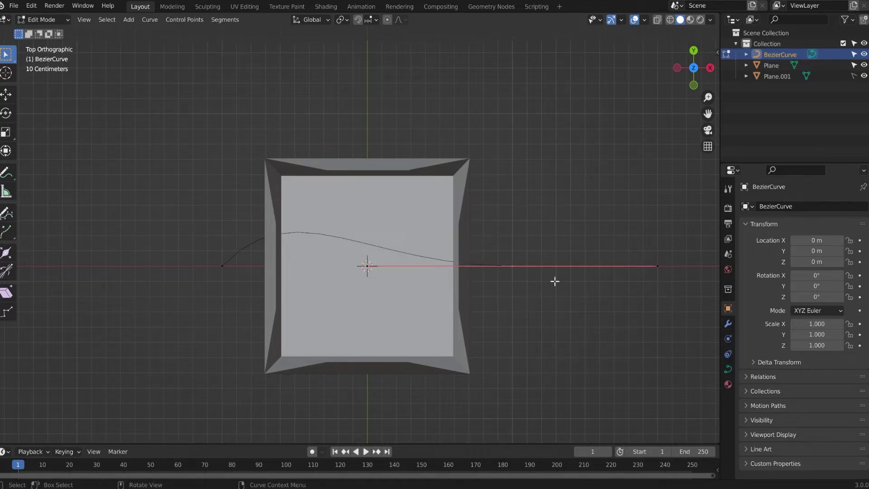
pyautogui.moveTo(490, 251); pyautogui.dragTo(542, 296)
pyautogui.press('g')
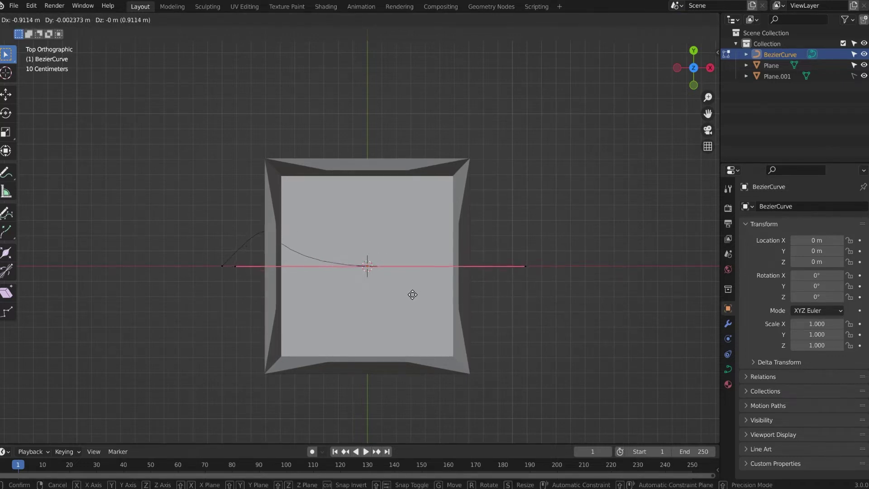
pyautogui.press('x')
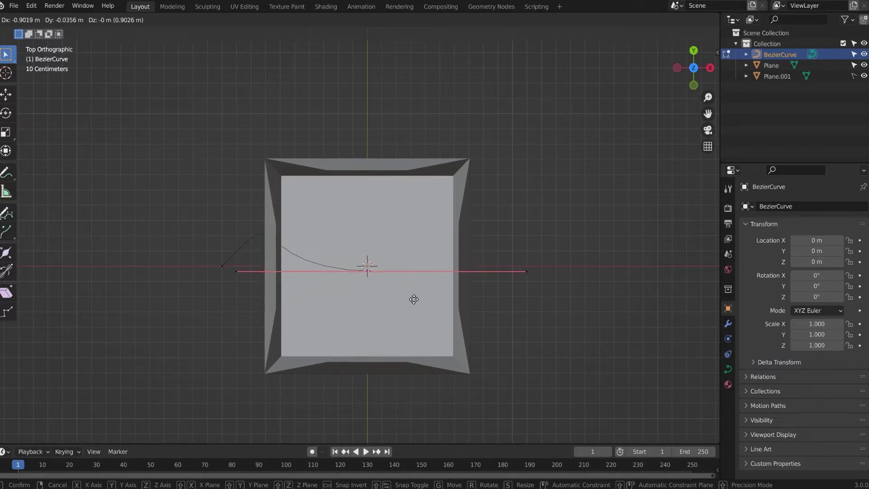
pyautogui.click(410, 294)
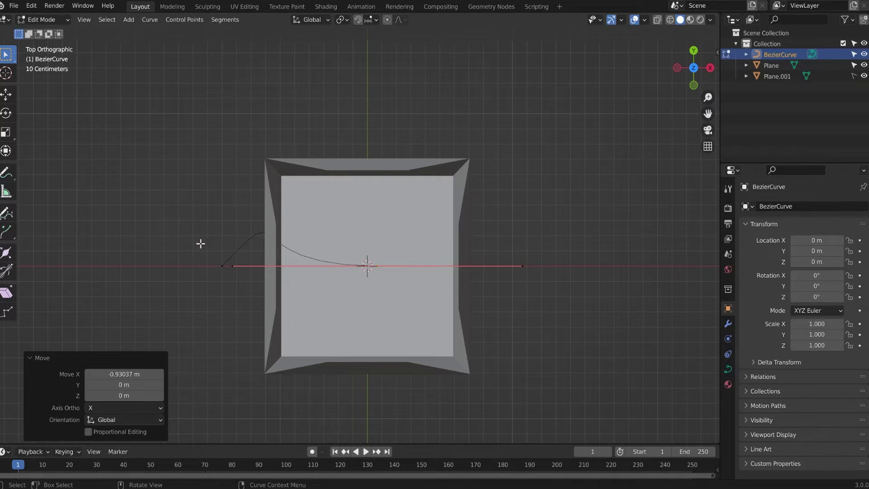
# Move the curve's left end point to the upper-right area of the box floor and extrude a point about 0.35 m below it
pyautogui.moveTo(201, 243); pyautogui.dragTo(226, 289)
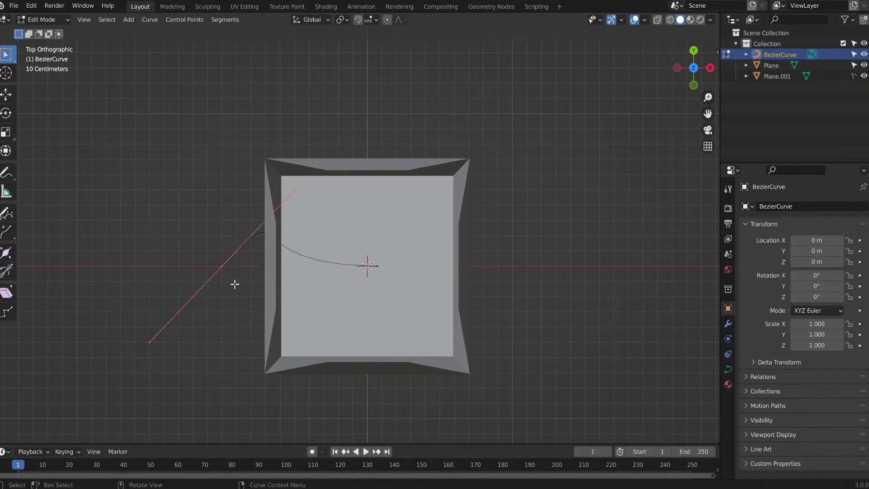
pyautogui.moveTo(157, 169); pyautogui.dragTo(365, 297)
pyautogui.click(130, 148)
pyautogui.moveTo(129, 137); pyautogui.dragTo(415, 317)
pyautogui.click(174, 276)
pyautogui.click(222, 266)
pyautogui.moveTo(220, 263); pyautogui.dragTo(432, 200)
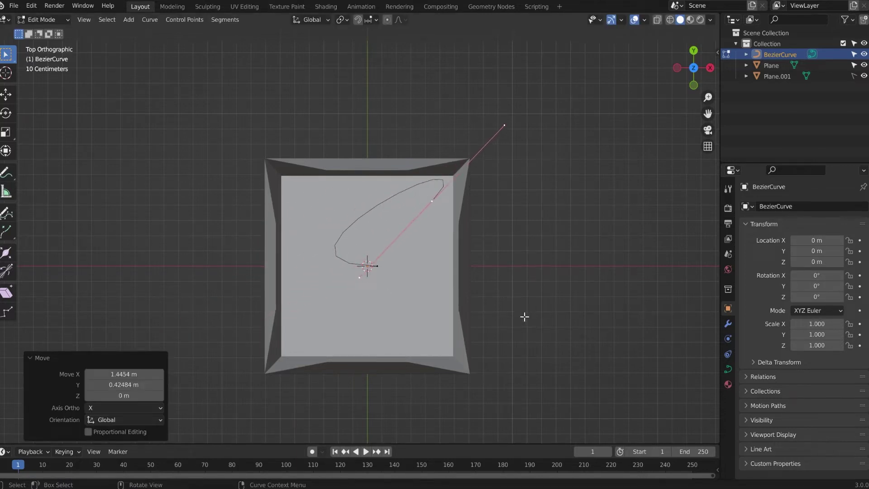
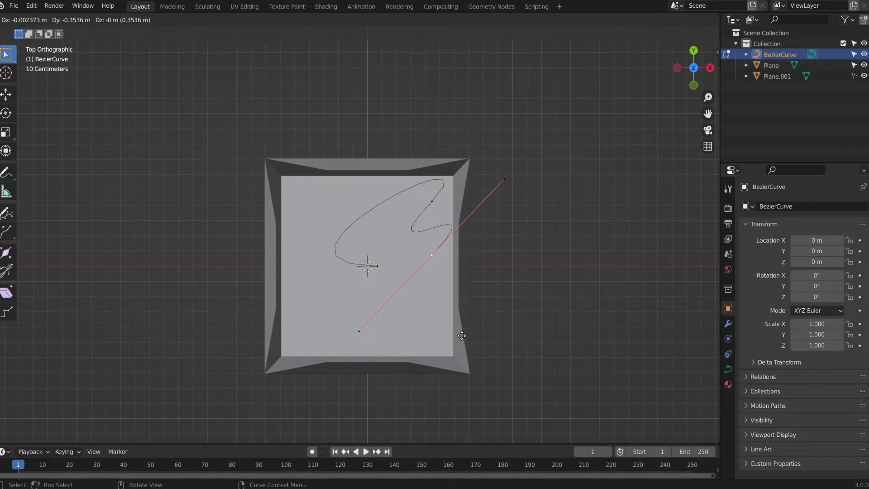
pyautogui.click(462, 335)
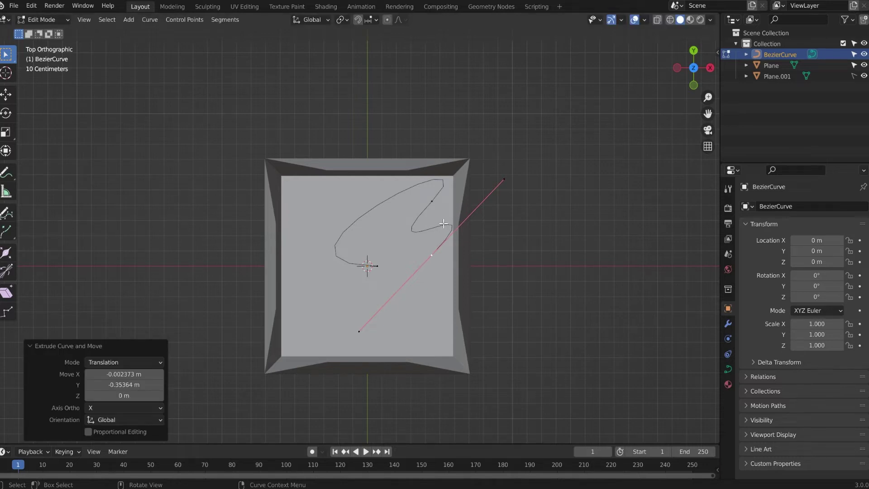
# Mark the curve's points, handles and the box floor outline with freehand annotations, clear them and return to the selection tool
pyautogui.click(7, 173)
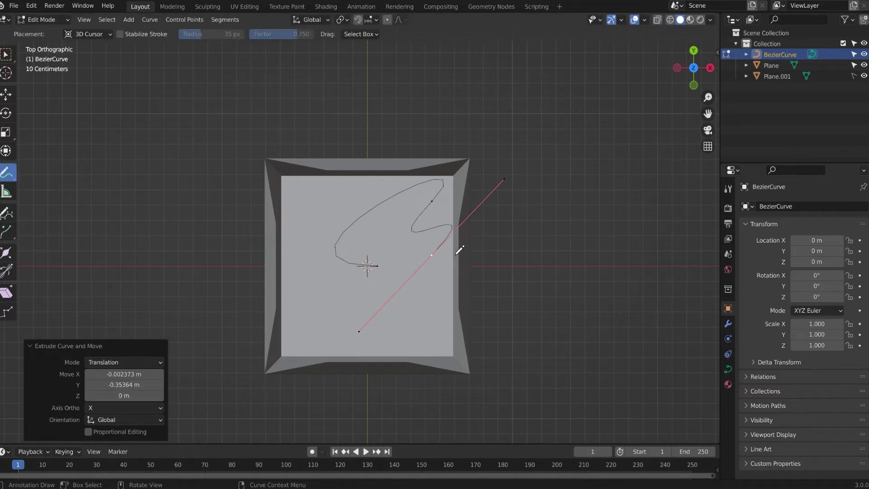
pyautogui.moveTo(444, 217)
pyautogui.mouseDown()
pyautogui.moveTo(462, 242)
pyautogui.moveTo(446, 222)
pyautogui.mouseUp()
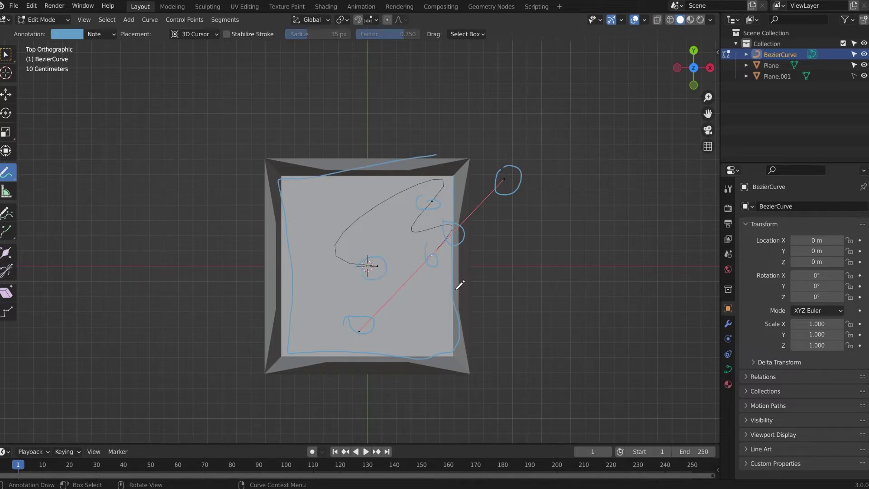
pyautogui.press('w')
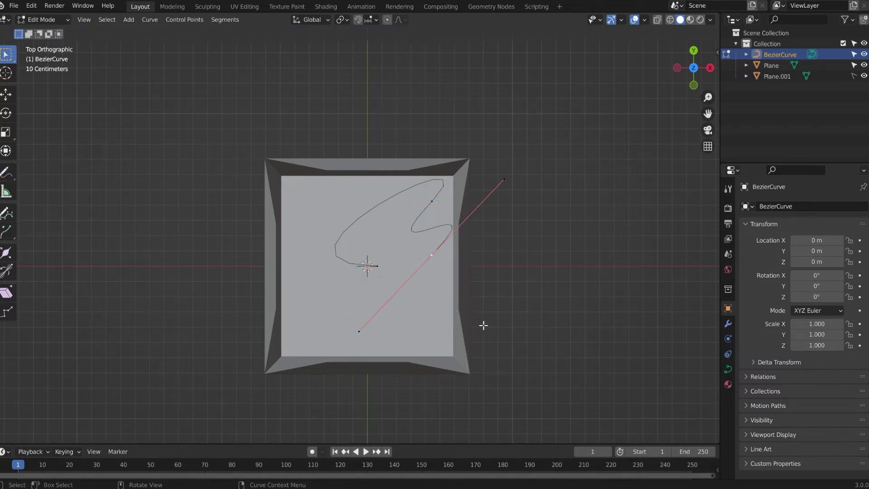
# Extrude two points down the floor's right side, about 0.25 m and 0.29 m apart, and one about -0.53 m along X
pyautogui.press('g')
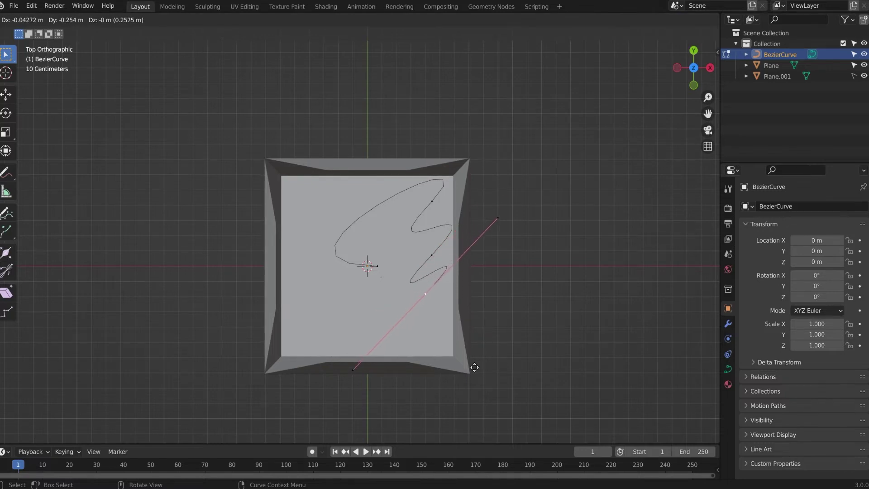
pyautogui.click(475, 367)
pyautogui.press('e')
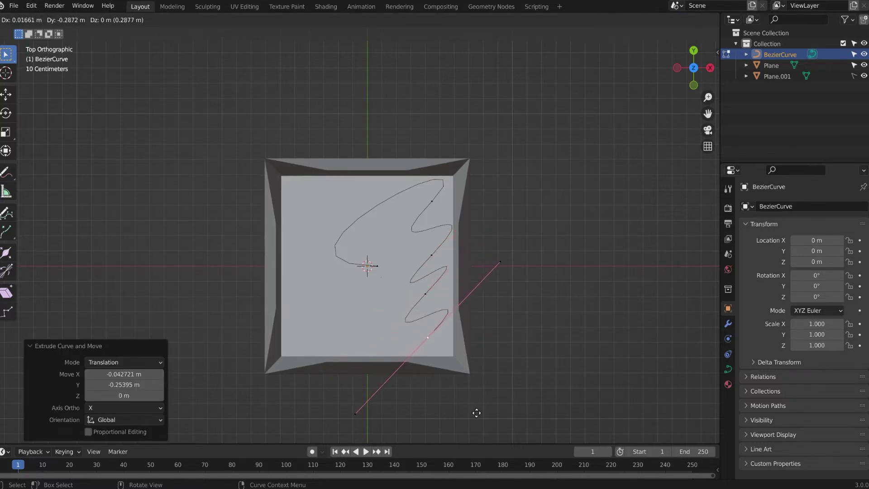
pyautogui.click(476, 412)
pyautogui.press('e')
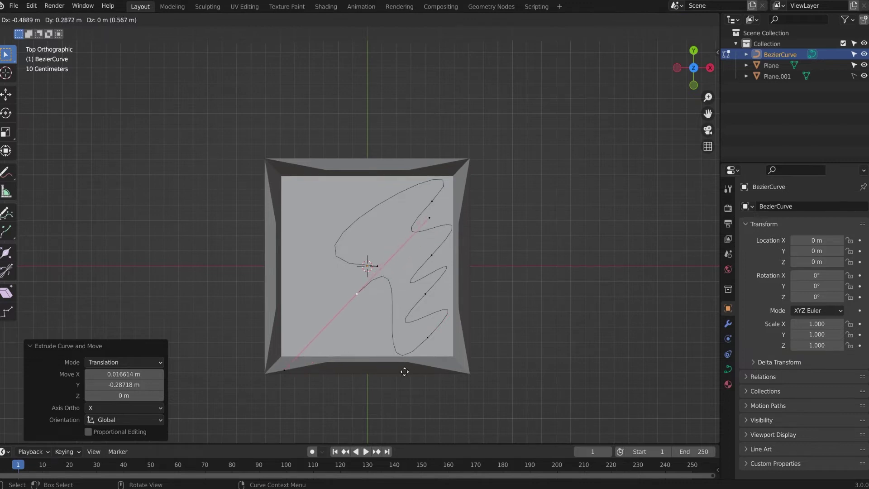
pyautogui.click(398, 413)
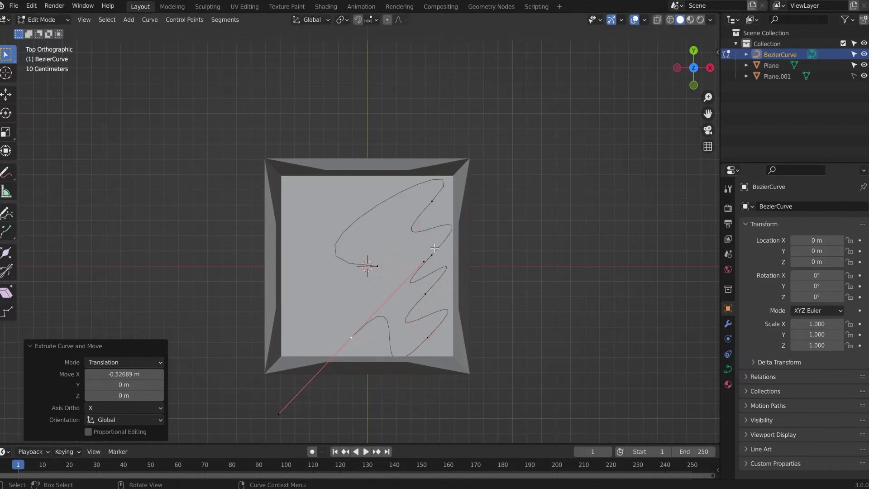
# Try swinging the newest point's upper handle around it to reshape the curve, and return it to its original place
pyautogui.click(424, 257)
pyautogui.press('g')
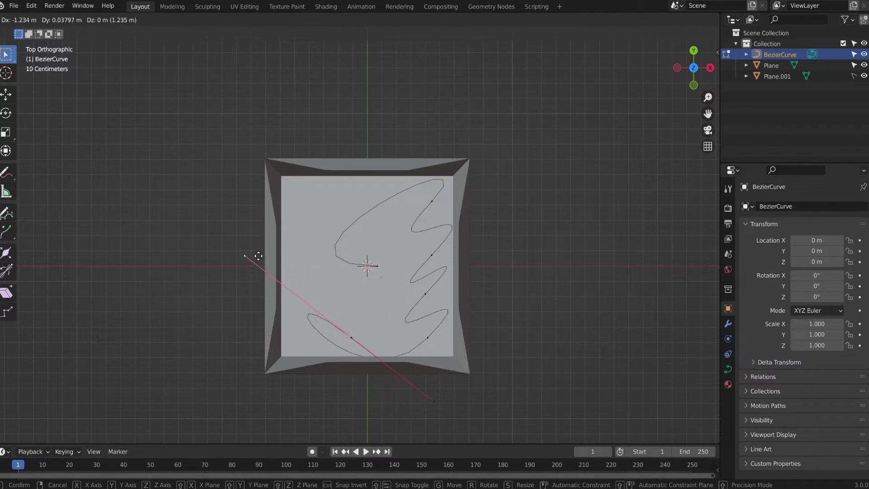
pyautogui.click(437, 260)
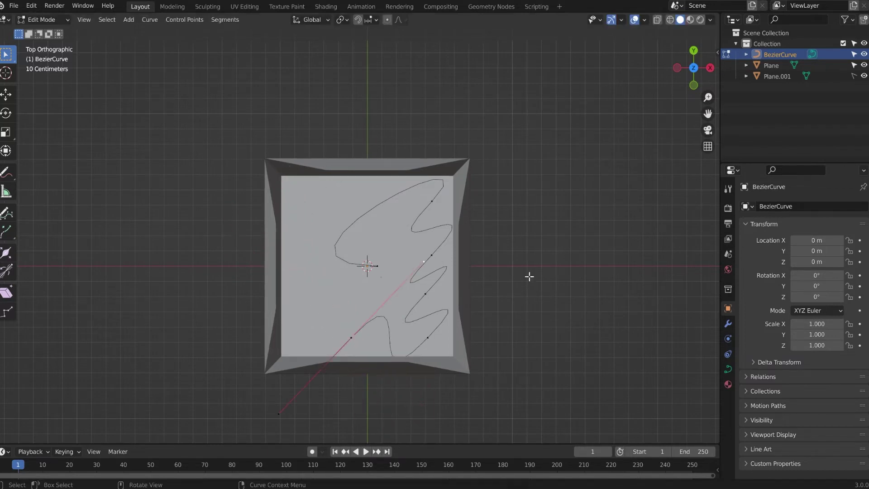
# Move the curve's newest end point in two moves, about -0.20 m, 0.34 m and -0.13 m, 0.09 m in X and Y
pyautogui.click(352, 337)
pyautogui.press('g')
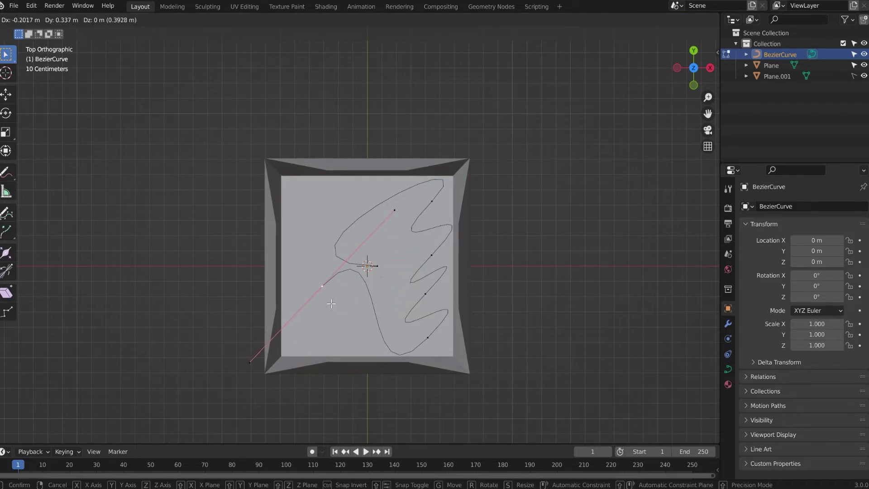
pyautogui.click(333, 305)
pyautogui.press('g')
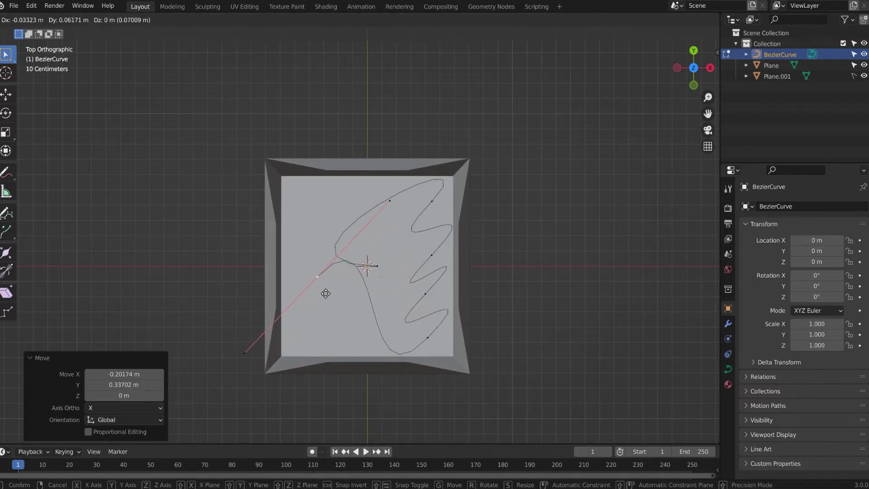
pyautogui.click(312, 290)
# Extend the curve with one point near the floor's lower-left corner and another in its upper-left area
pyautogui.press('e')
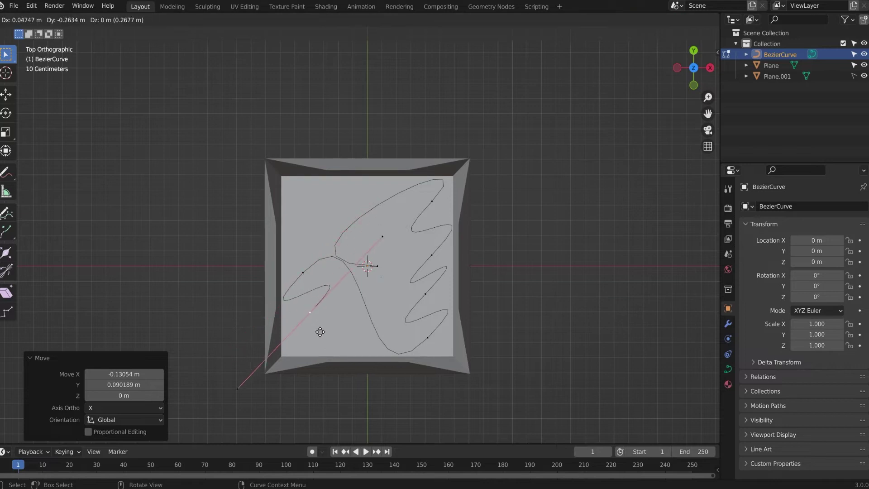
pyautogui.click(327, 357)
pyautogui.keyDown('ctrl'); pyautogui.rightClick(306, 218); pyautogui.keyUp('ctrl')
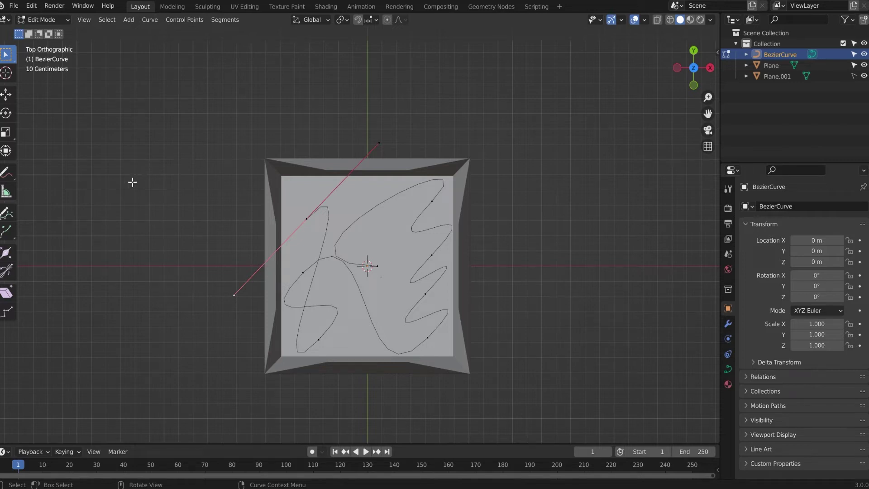
# Scale both handles of the upper-left end point down to about 0.528
pyautogui.moveTo(183, 260); pyautogui.dragTo(266, 316)
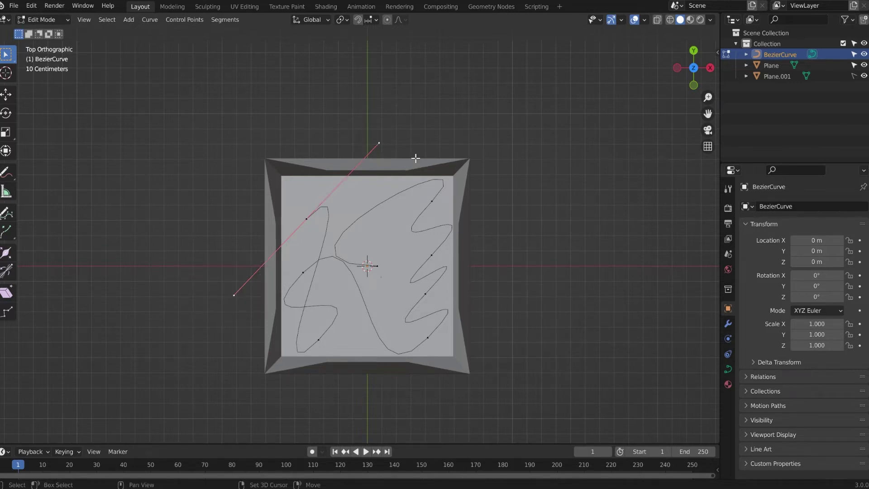
pyautogui.press('s')
pyautogui.click(371, 181)
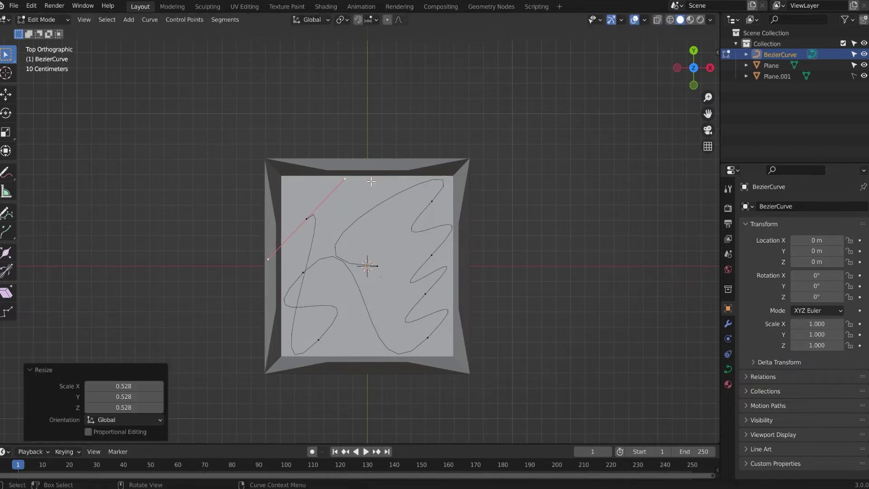
# Extrude a zigzag of points from the upper-left end point along the floor's upper edge to its upper-right corner
pyautogui.click(307, 218)
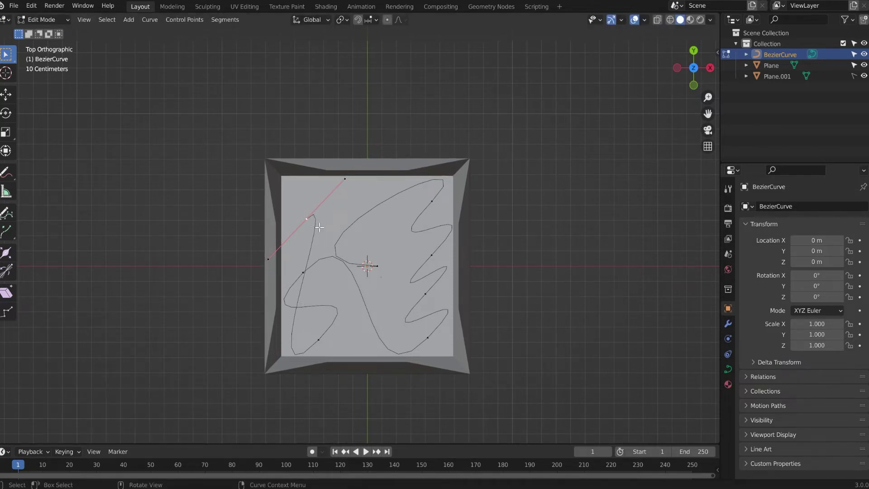
pyautogui.press('e')
pyautogui.click(310, 193)
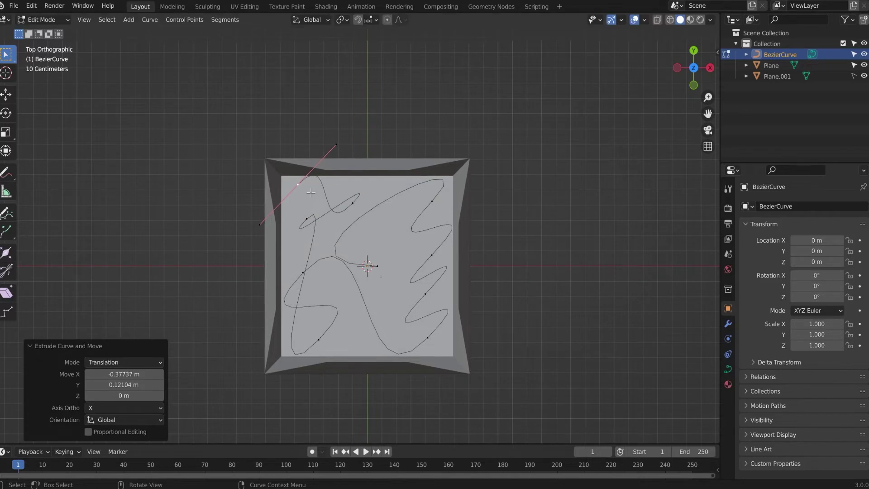
pyautogui.press('e')
pyautogui.click(378, 196)
pyautogui.press('g')
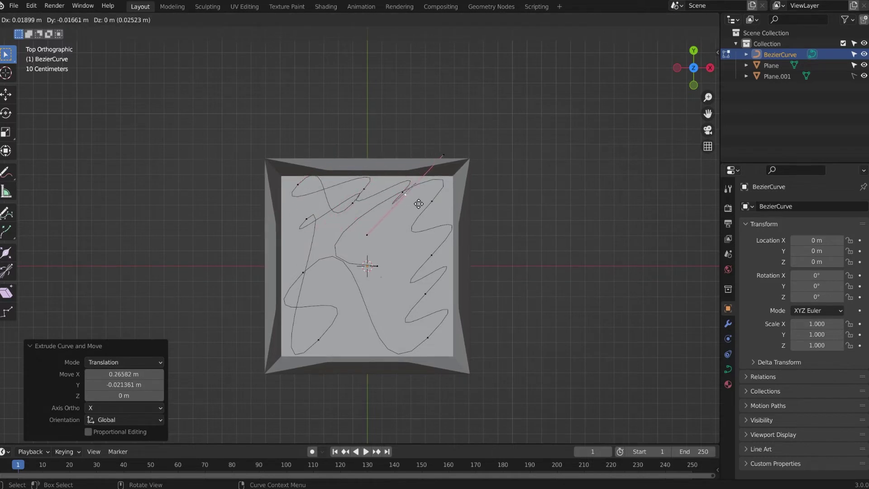
pyautogui.click(446, 213)
# Extrude three more curve points down the right side of the box floor to its lower-right corner
pyautogui.press('e')
pyautogui.click(443, 254)
pyautogui.press('e')
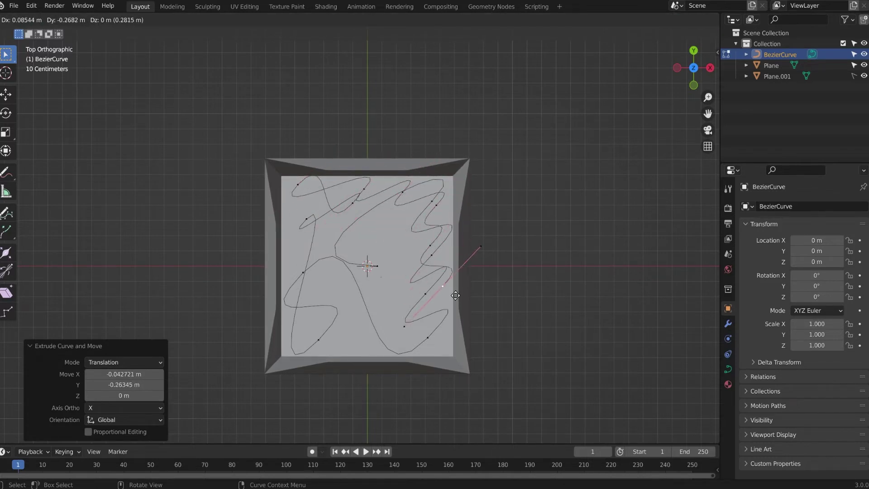
pyautogui.click(451, 300)
pyautogui.press('e')
pyautogui.click(440, 341)
# Extrude four curve points along the floor's lower edge to its lower-left corner and halfway up the left side
pyautogui.press('e')
pyautogui.click(404, 344)
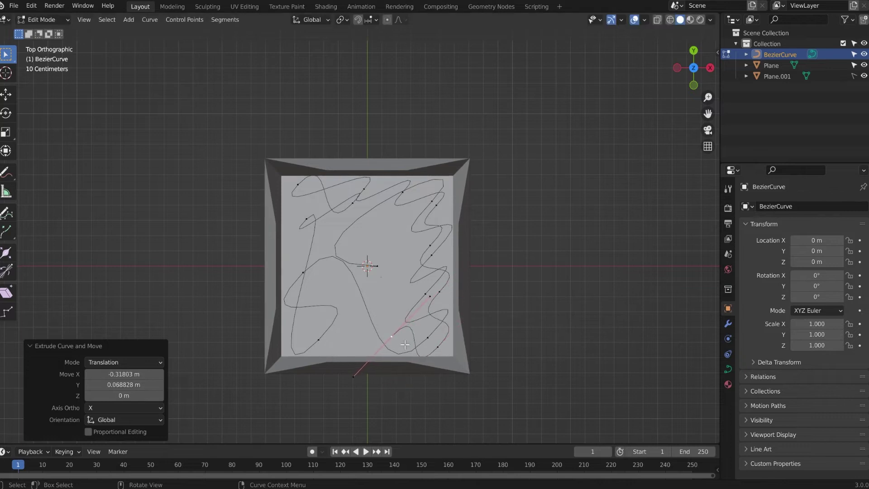
pyautogui.press('e')
pyautogui.click(353, 351)
pyautogui.press('e')
pyautogui.click(315, 335)
pyautogui.press('e')
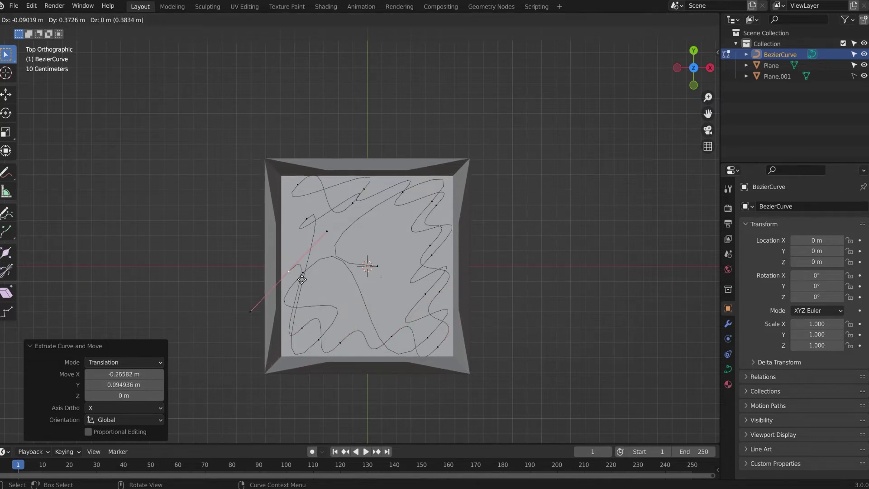
pyautogui.click(302, 279)
# Extrude five curve points in a winding path across the lower half of the floor, ending near its right side
pyautogui.press('e')
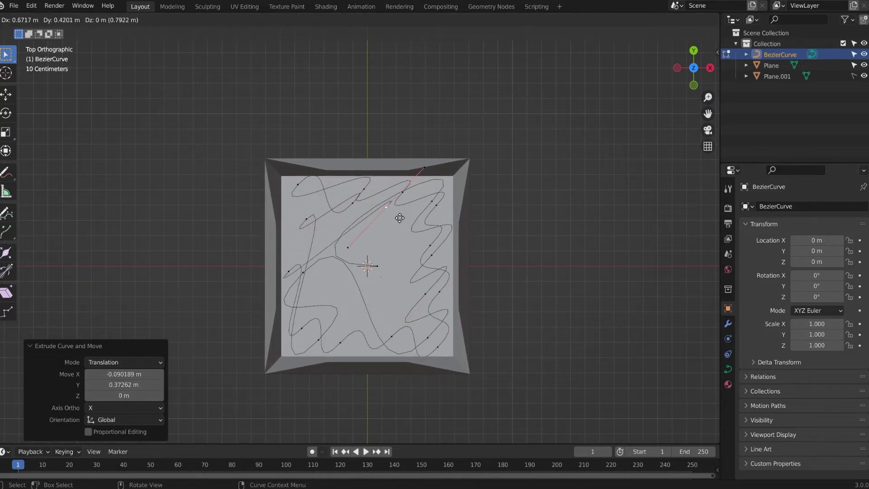
pyautogui.click(403, 312)
pyautogui.press('e')
pyautogui.click(353, 322)
pyautogui.press('e')
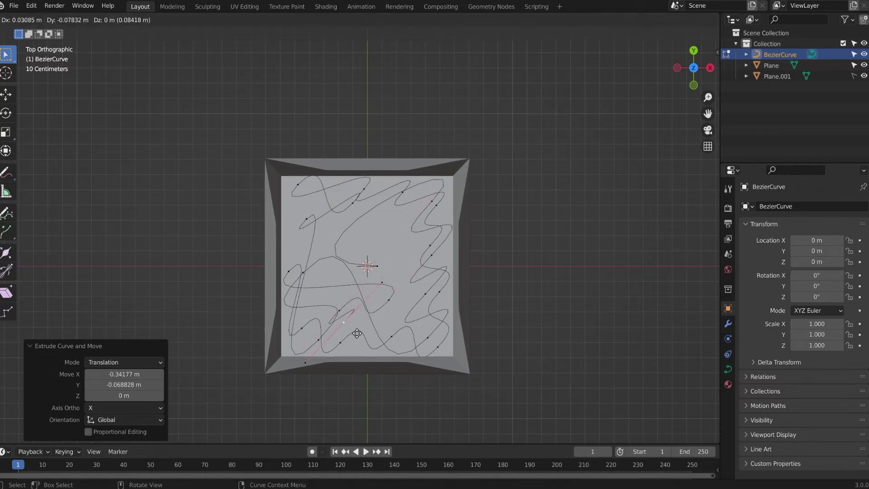
pyautogui.click(385, 334)
pyautogui.press('e')
pyautogui.click(416, 316)
pyautogui.press('e')
pyautogui.click(447, 297)
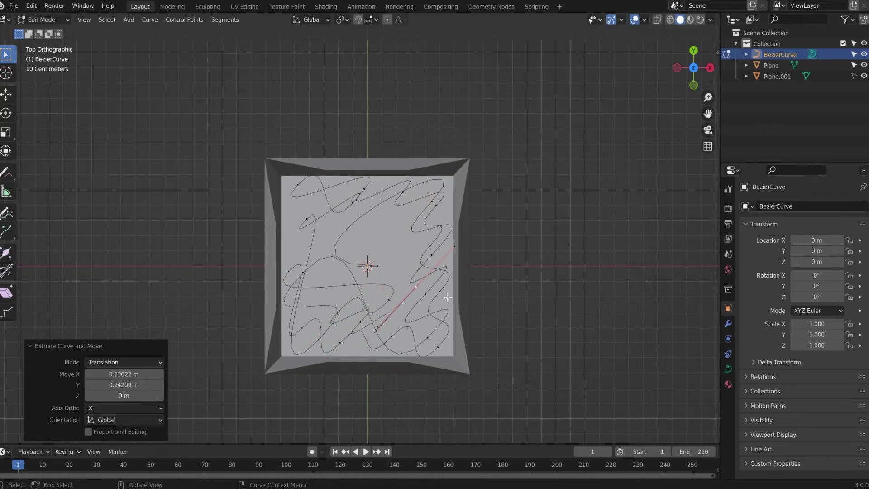
# Extrude five curve points up the floor's right part and back across its upper part to the upper-left area
pyautogui.press('e')
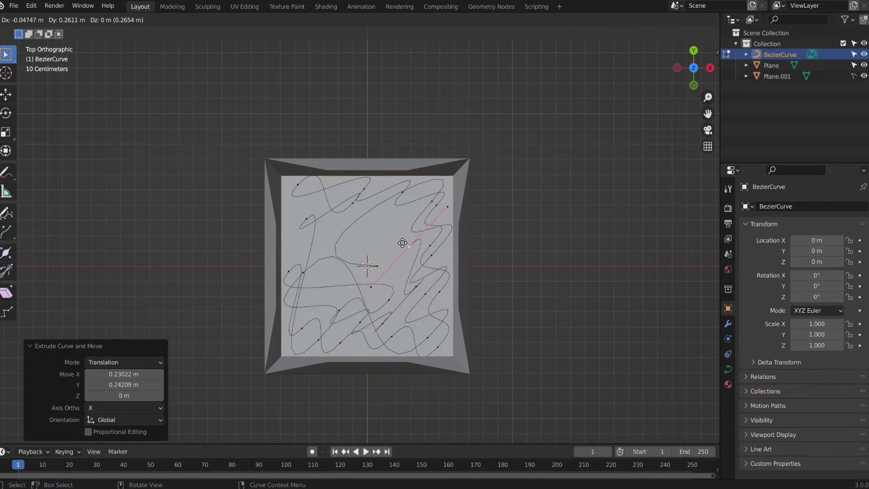
pyautogui.click(408, 247)
pyautogui.press('e')
pyautogui.click(395, 217)
pyautogui.press('e')
pyautogui.click(372, 212)
pyautogui.press('e')
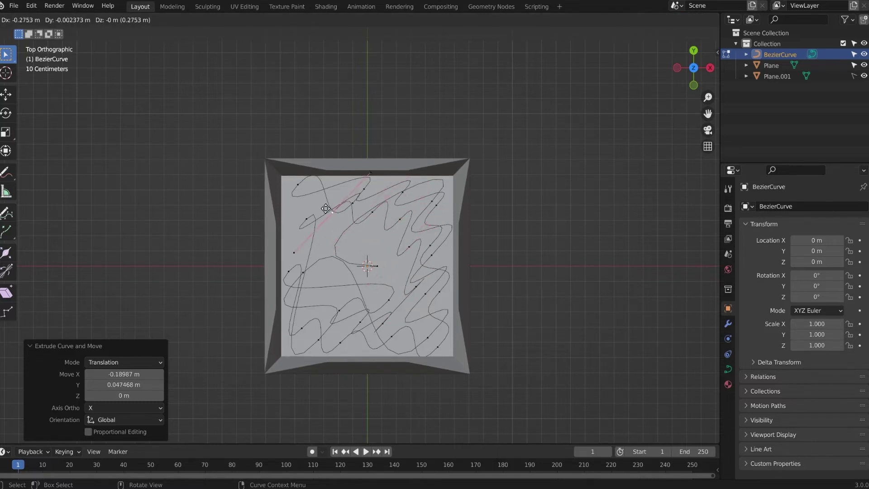
pyautogui.click(333, 212)
pyautogui.press('e')
pyautogui.click(296, 200)
# Extrude three curve points down the floor's left side and over to the area below its centre
pyautogui.press('e')
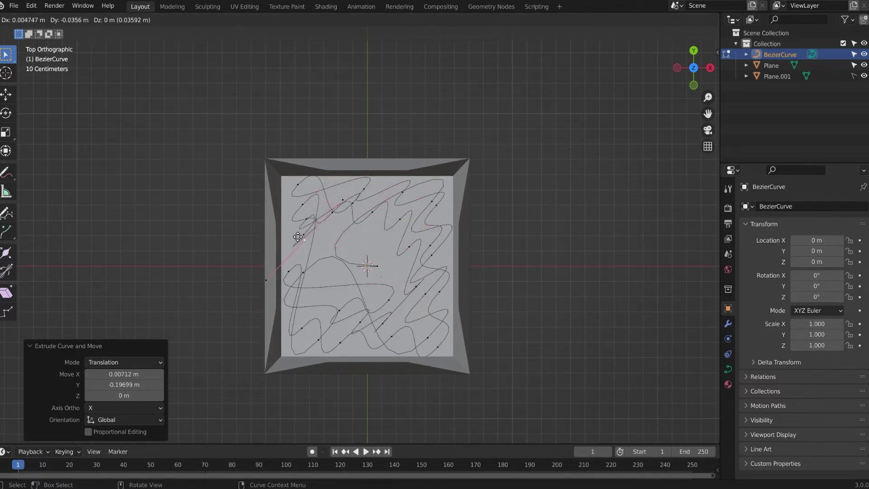
pyautogui.click(302, 284)
pyautogui.press('e')
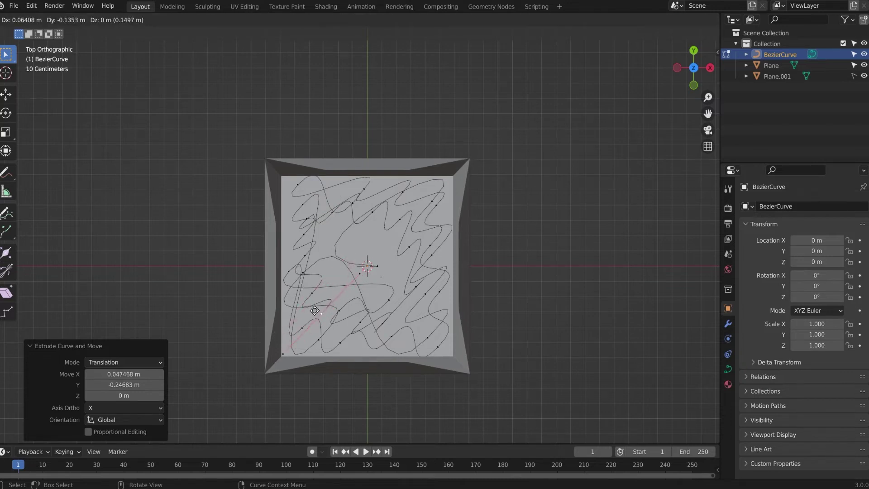
pyautogui.click(314, 311)
pyautogui.press('e')
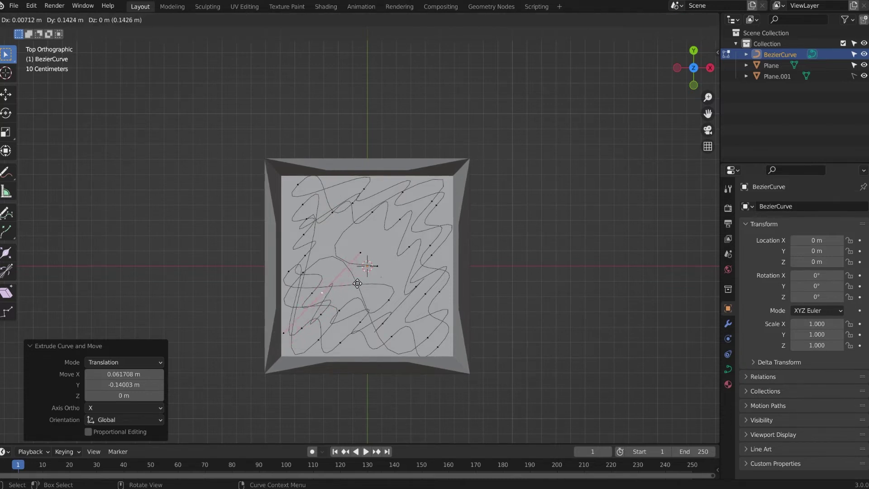
pyautogui.click(400, 291)
# Extrude the curve up through the middle of the floor to its left side and back to below the centre
pyautogui.press('e')
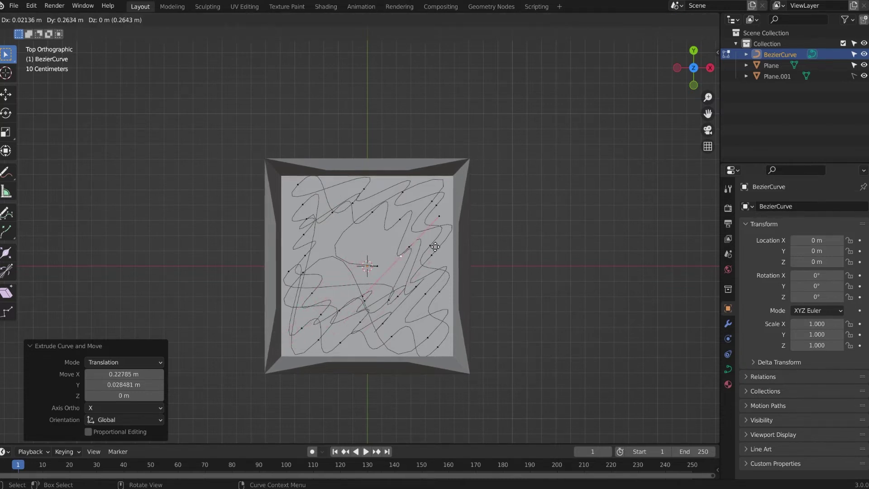
pyautogui.click(398, 244)
pyautogui.press('e')
pyautogui.click(374, 226)
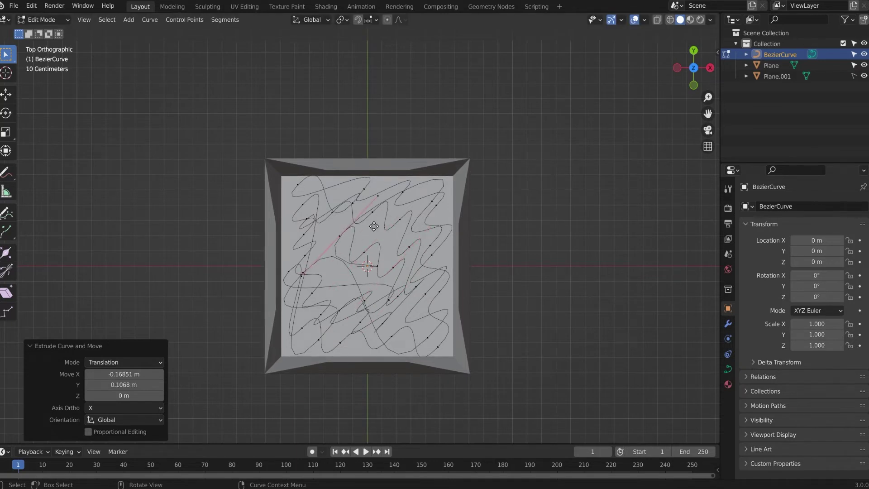
pyautogui.press('e')
pyautogui.click(346, 219)
pyautogui.press('e')
pyautogui.click(376, 292)
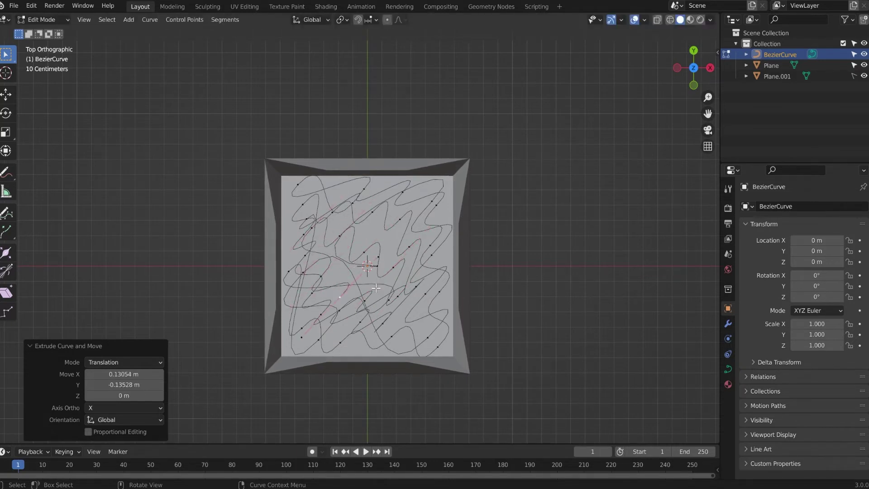
# Extrude six curve points in a loop around the centre of the box floor
pyautogui.press('e')
pyautogui.click(413, 285)
pyautogui.press('e')
pyautogui.click(413, 263)
pyautogui.press('e')
pyautogui.click(421, 220)
pyautogui.press('e')
pyautogui.click(400, 217)
pyautogui.press('e')
pyautogui.click(378, 237)
pyautogui.press('e')
pyautogui.click(368, 255)
# Extrude four more curve points from left of the floor's centre to its right, ending above the centre line
pyautogui.press('e')
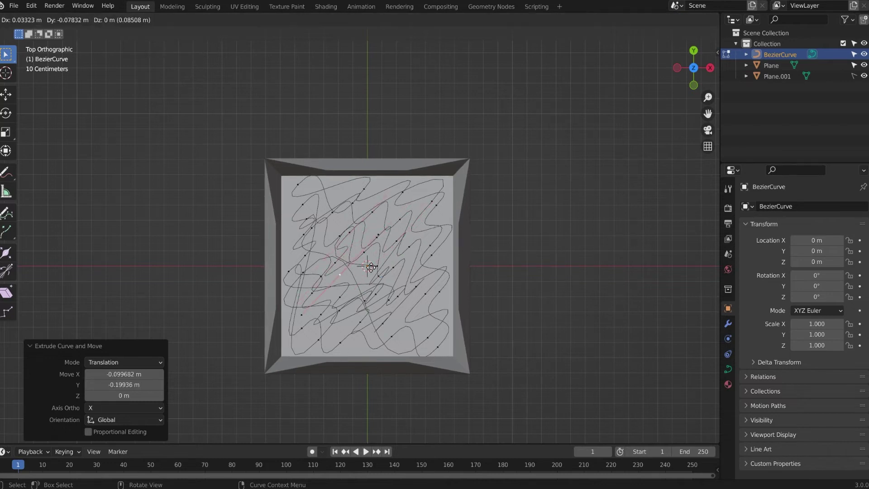
pyautogui.click(375, 271)
pyautogui.press('e')
pyautogui.click(394, 253)
pyautogui.press('e')
pyautogui.click(442, 253)
pyautogui.press('e')
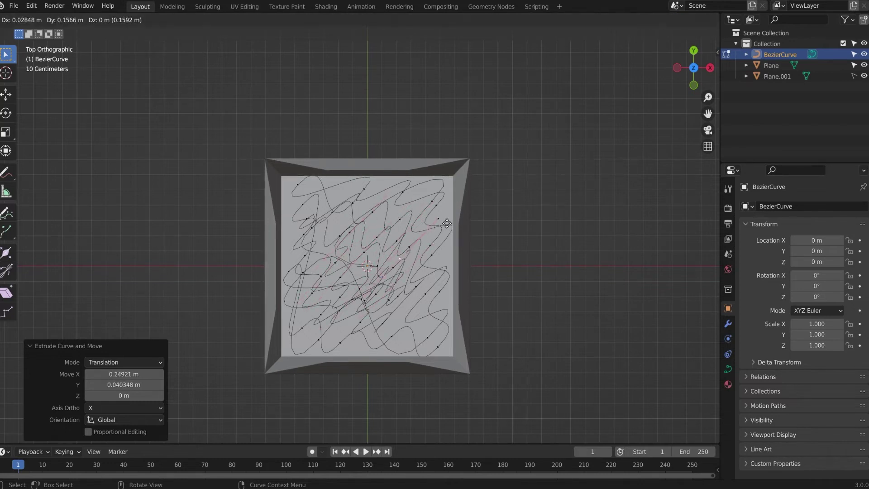
pyautogui.click(444, 205)
# Extend the curve to the floor's upper-left corner and add more points along the upper part of the left side
pyautogui.press('e')
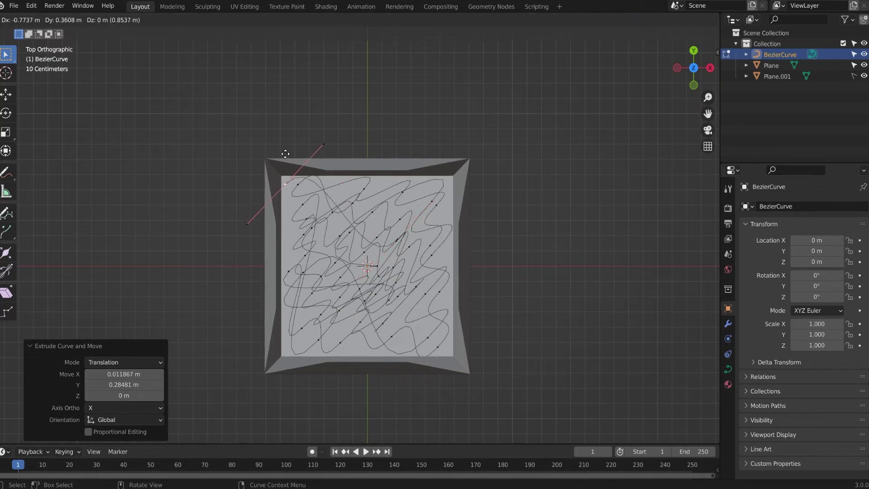
pyautogui.click(290, 181)
pyautogui.press('e')
pyautogui.click(299, 192)
pyautogui.press('e')
pyautogui.click(299, 223)
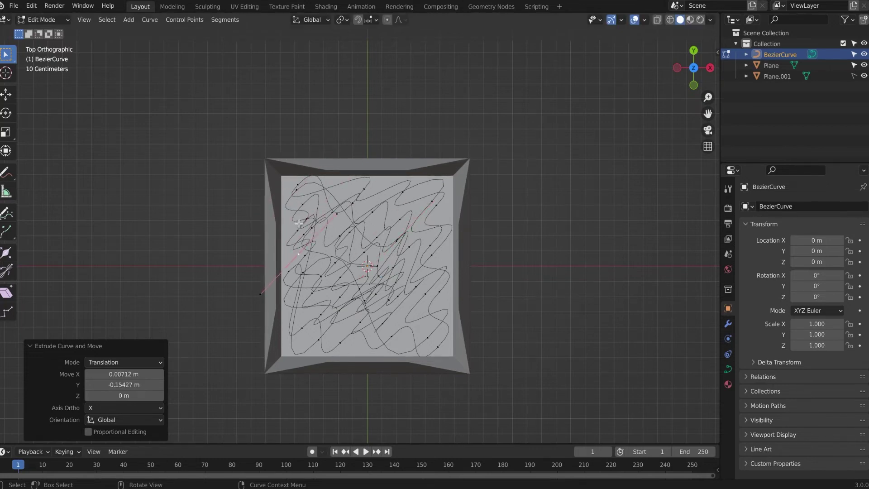
pyautogui.press('e')
pyautogui.click(288, 222)
# Extrude the curve along the floor's upper edge to its upper-right corner
pyautogui.press('e')
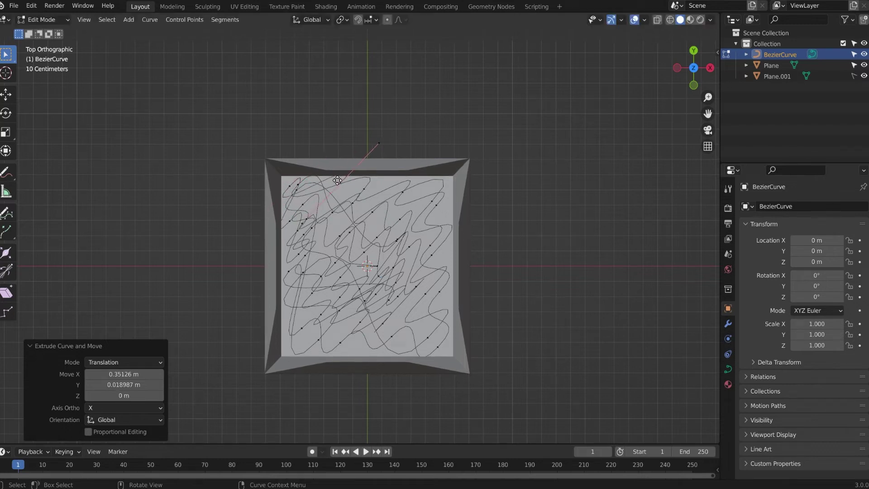
pyautogui.click(405, 186)
pyautogui.press('e')
pyautogui.click(435, 193)
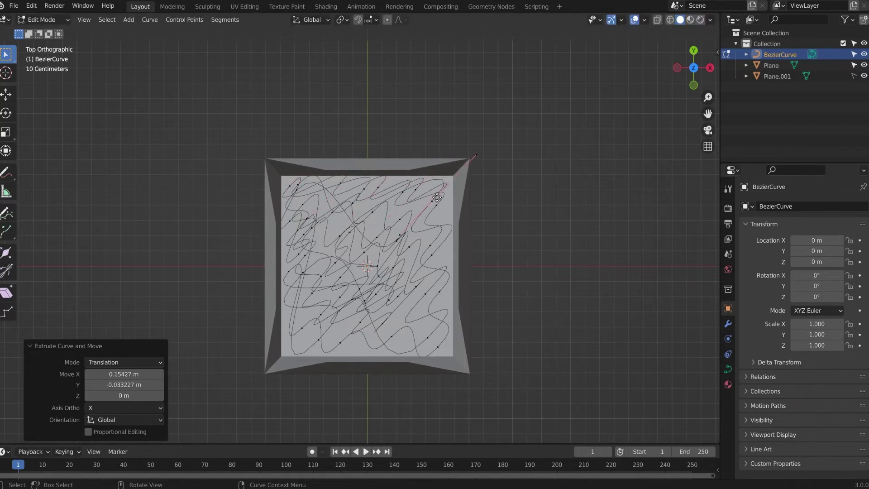
# Extrude three curve points down the floor's right edge to its lower-right corner
pyautogui.press('e')
pyautogui.click(438, 229)
pyautogui.press('e')
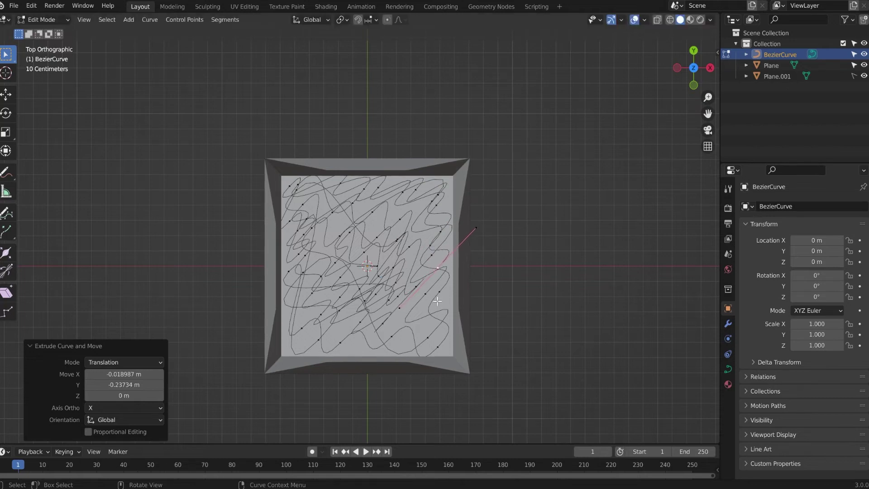
pyautogui.click(437, 335)
pyautogui.press('e')
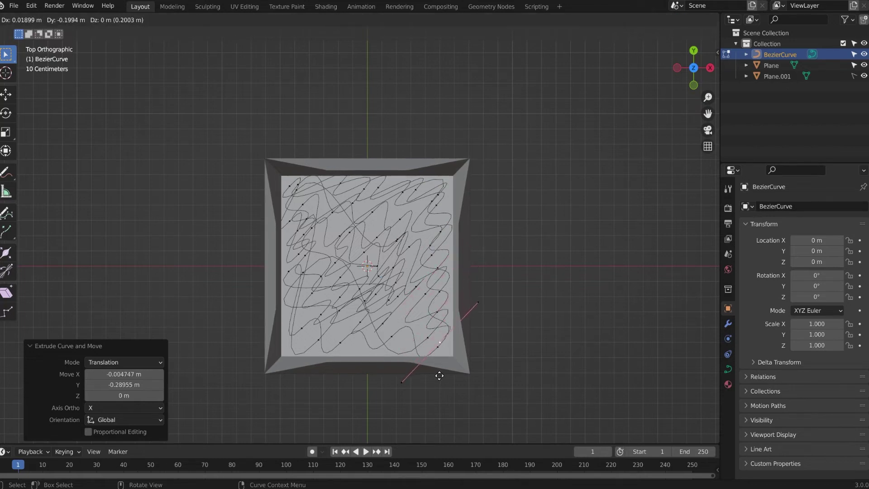
pyautogui.click(444, 382)
# Extrude three more curve points from the lower-right corner across the lower part of the floor
pyautogui.press('e')
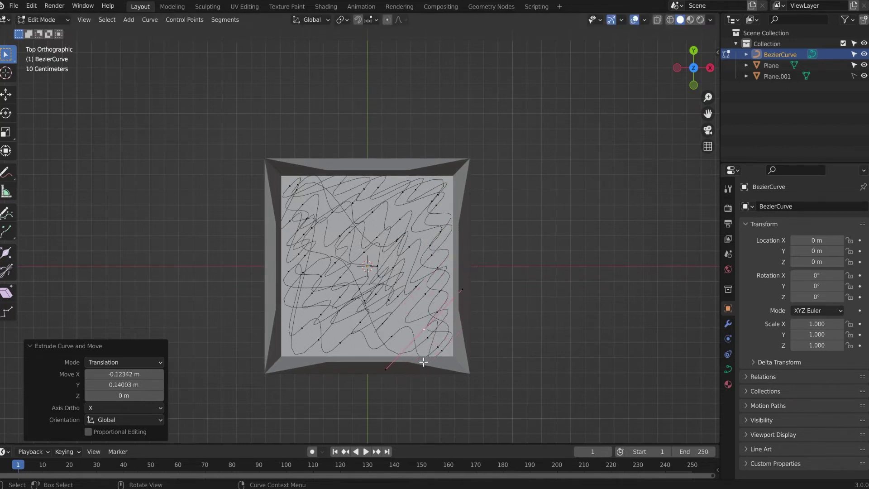
pyautogui.click(415, 365)
pyautogui.press('e')
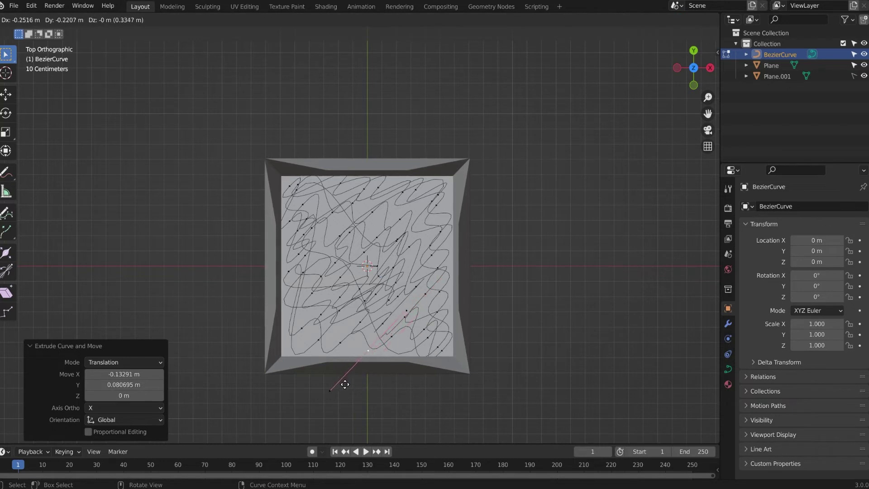
pyautogui.click(368, 390)
pyautogui.press('e')
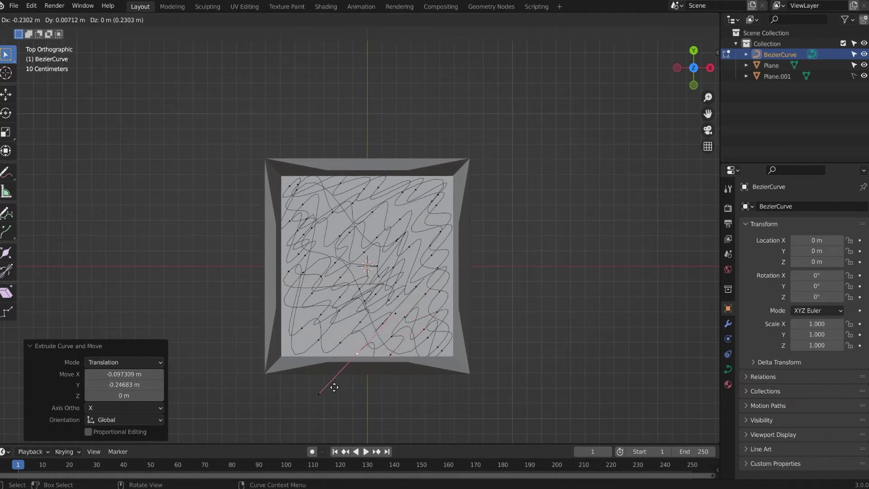
pyautogui.click(370, 294)
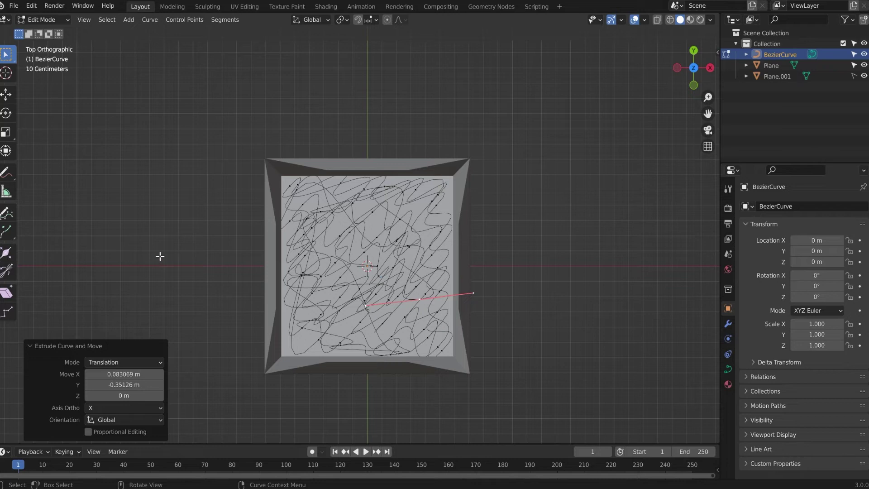
# Leave Edit Mode and give the curve a round bevel with a depth of 0.01 m
pyautogui.moveTo(155, 242)
pyautogui.mouseDown(button='middle')
pyautogui.moveTo(469, 236)
pyautogui.moveTo(307, 141)
pyautogui.moveTo(227, 140)
pyautogui.moveTo(240, 223)
pyautogui.moveTo(279, 204)
pyautogui.moveTo(417, 253)
pyautogui.moveTo(454, 209)
pyautogui.moveTo(453, 225)
pyautogui.mouseUp(button='middle')
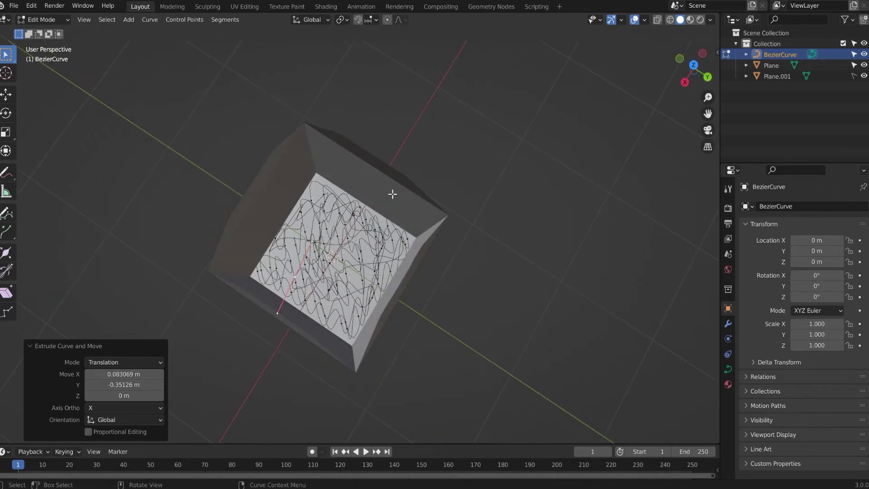
pyautogui.press('Tab')
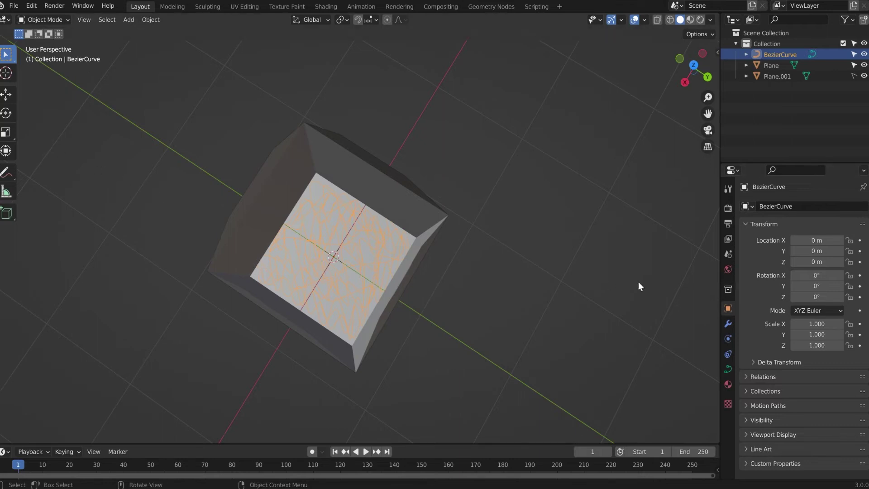
pyautogui.click(728, 369)
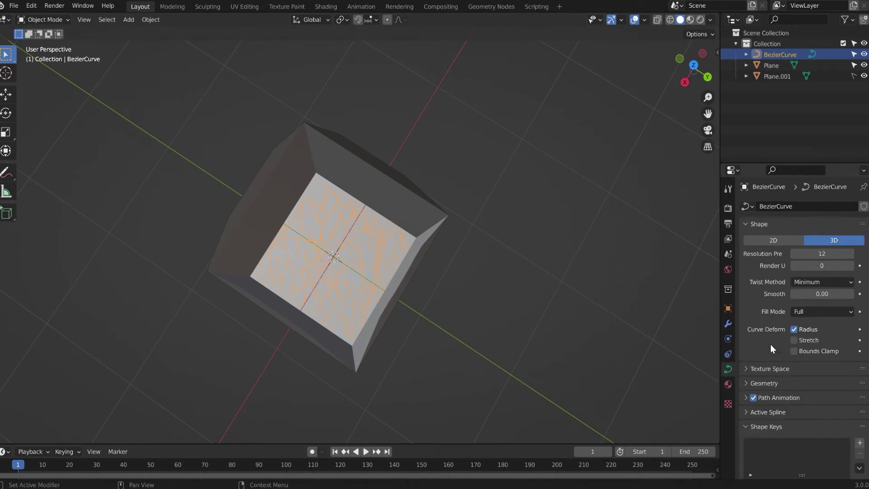
pyautogui.scroll(-2, 774, 332)
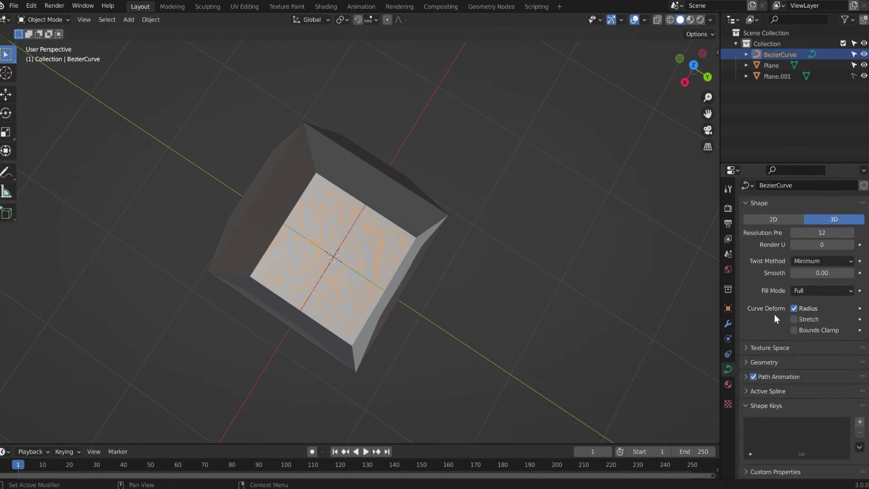
pyautogui.click(753, 365)
pyautogui.scroll(-5, 752, 369)
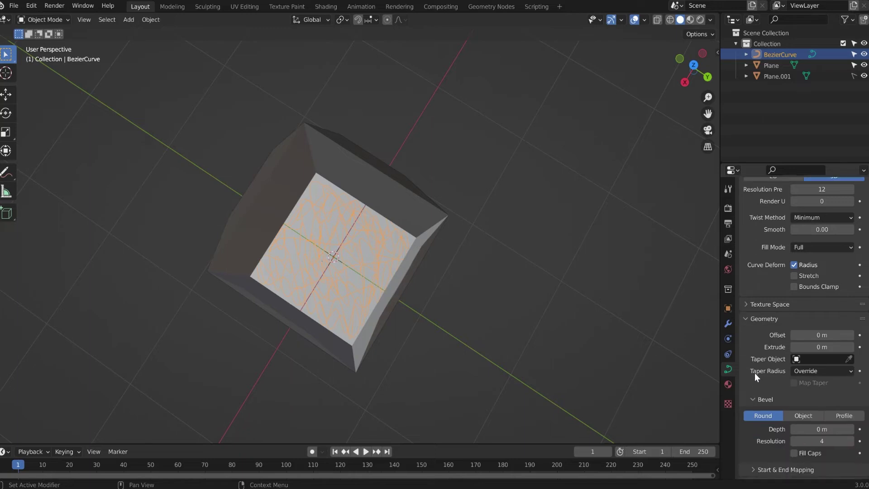
pyautogui.scroll(-2, 757, 371)
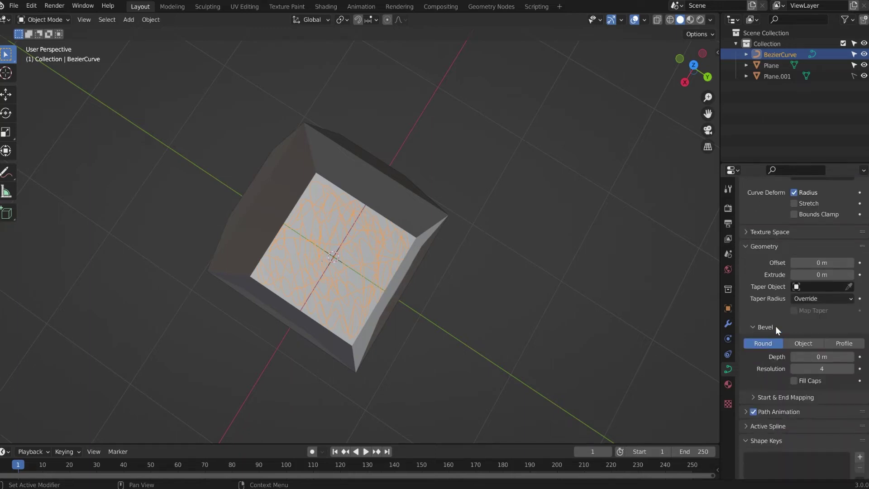
pyautogui.click(851, 357)
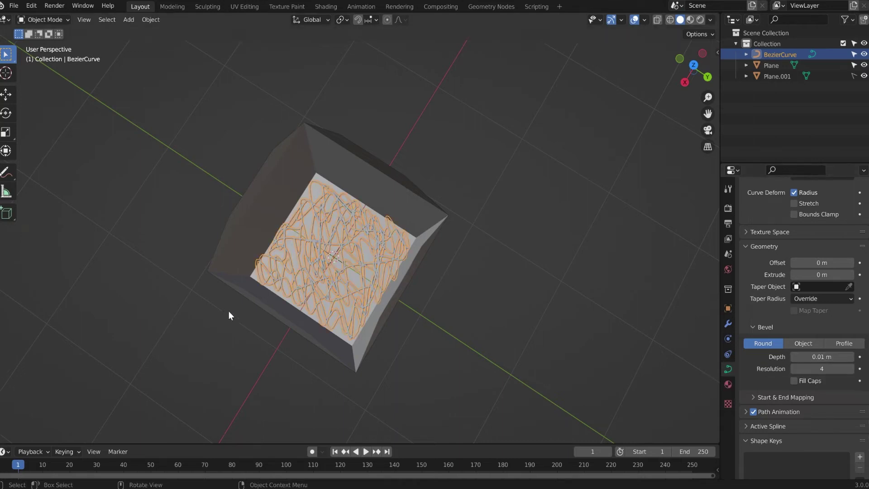
# Try the curve's bevel depth at up to 0.05 m and settle on 0.02 m
pyautogui.scroll(8, 317, 319)
pyautogui.scroll(-5, 320, 324)
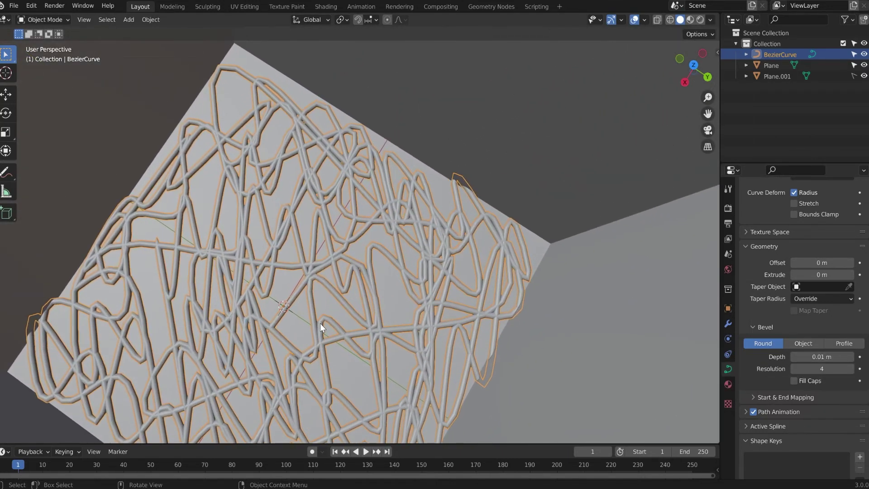
pyautogui.click(851, 357)
pyautogui.click(851, 357)
pyautogui.click(851, 357)
pyautogui.click(851, 357)
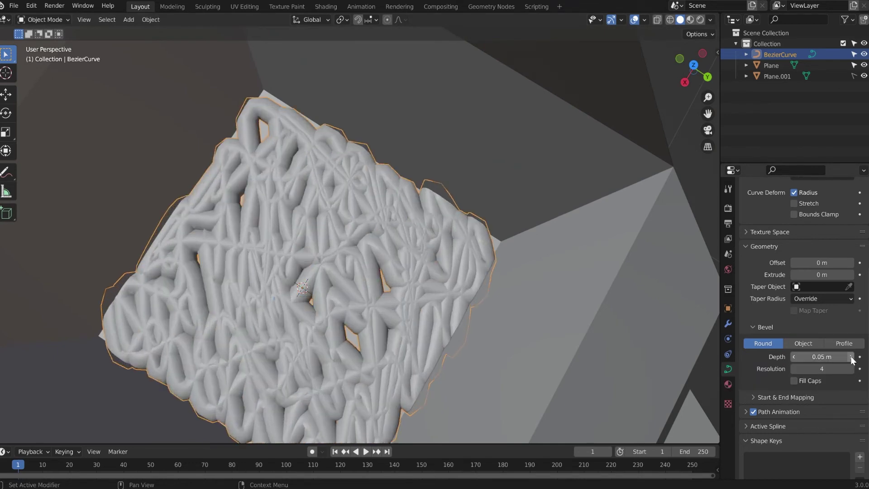
pyautogui.click(794, 357)
pyautogui.click(793, 357)
pyautogui.click(794, 357)
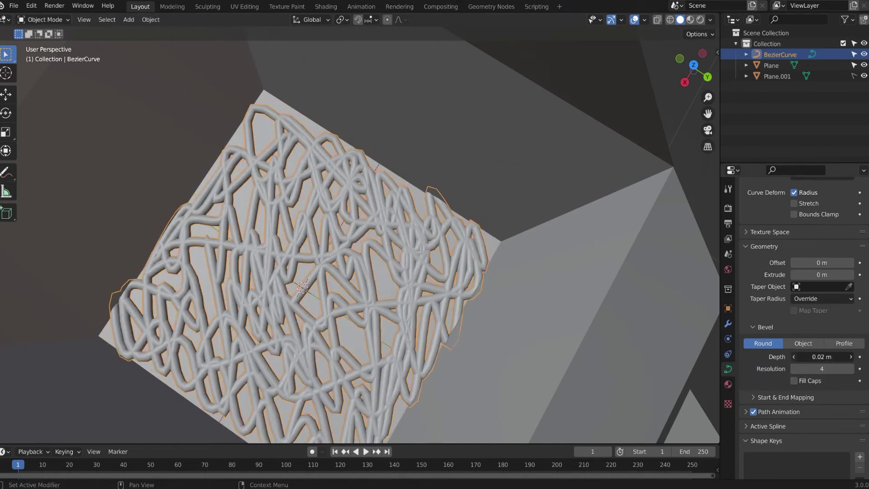
# Reduce the curve's bevel depth to 0.01 m and, in Edit Mode, nudge a control point overhanging the floor's edge inward
pyautogui.click(794, 357)
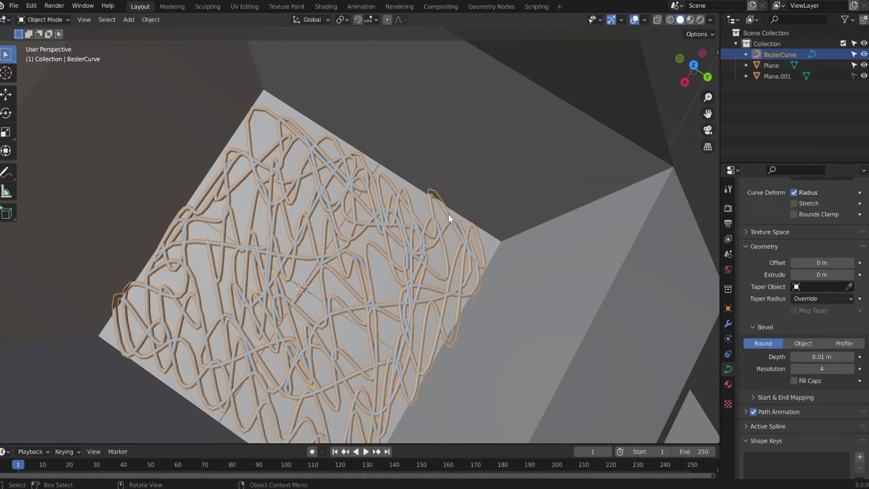
pyautogui.press('Tab')
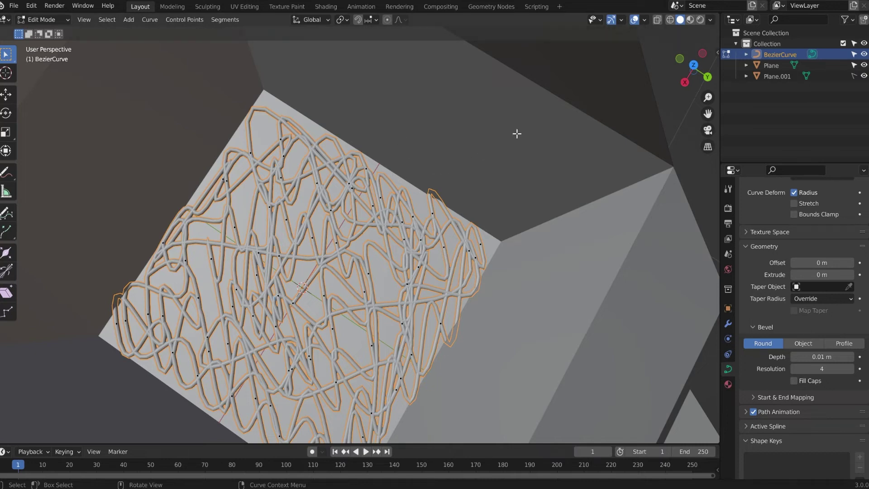
pyautogui.click(432, 212)
pyautogui.press('g')
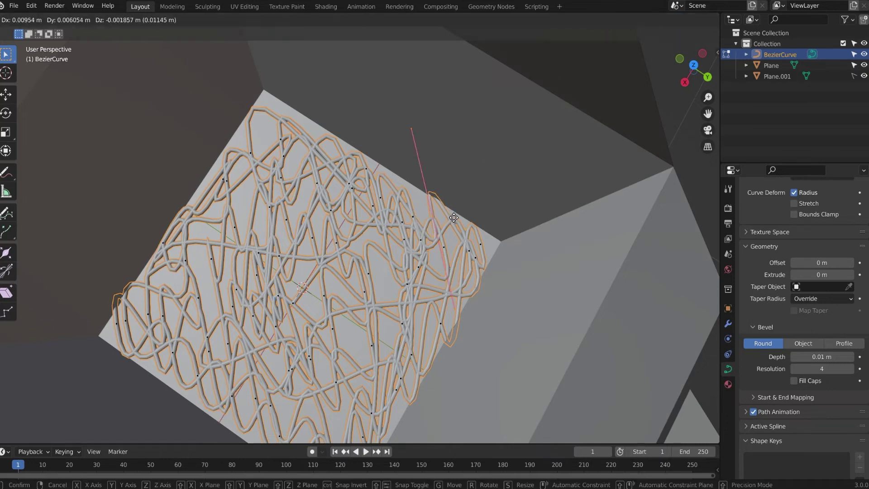
pyautogui.click(450, 225)
# Move two curve points that overhang the floor's upper edge, one after the other, about 0.1 m back inside the box
pyautogui.moveTo(450, 225); pyautogui.dragTo(383, 179, button='middle')
pyautogui.moveTo(351, 154); pyautogui.dragTo(417, 189)
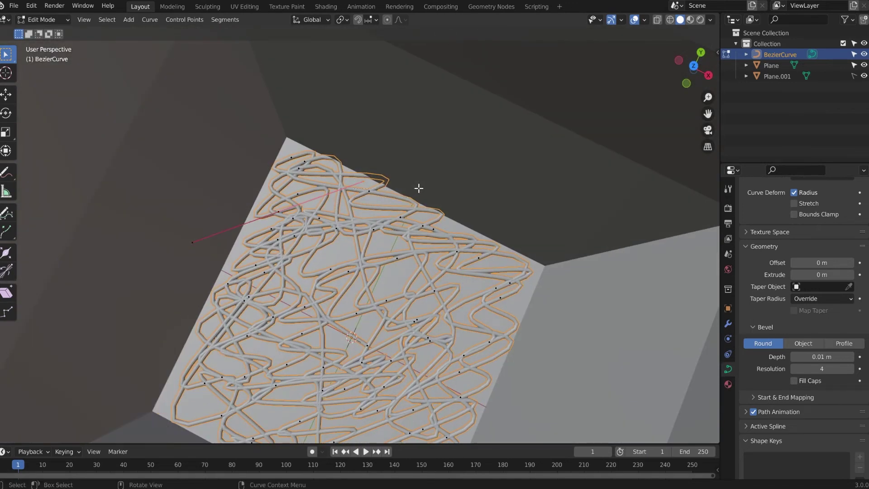
pyautogui.press('g')
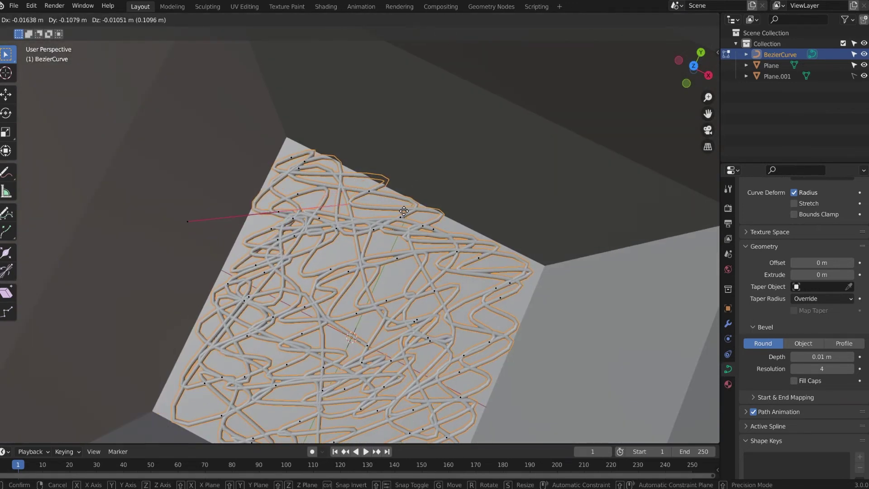
pyautogui.click(391, 194)
pyautogui.moveTo(369, 159); pyautogui.dragTo(413, 201)
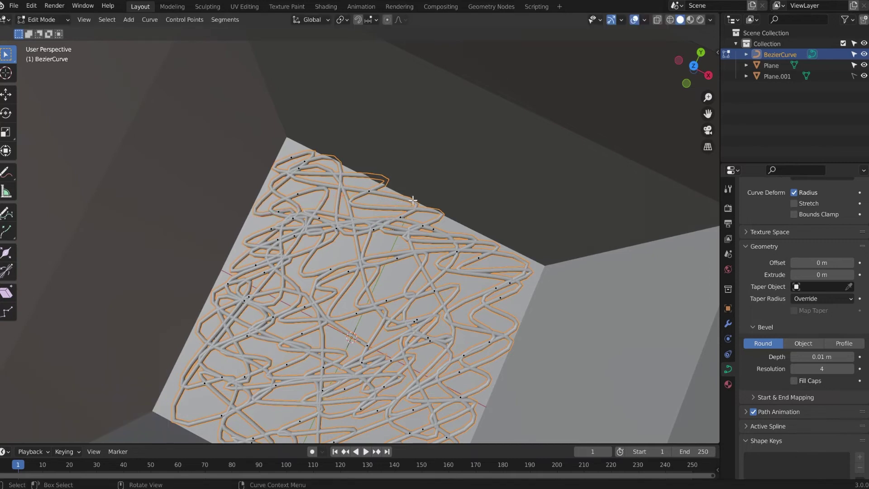
pyautogui.press('g')
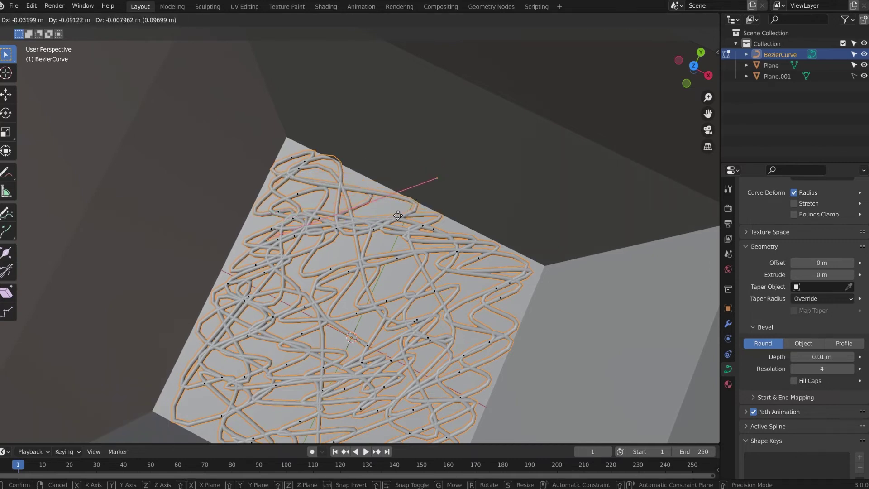
pyautogui.click(402, 206)
# Select the pair of curve points near the floor's upper-left corner and shift them about 0.03 m inward
pyautogui.moveTo(324, 147); pyautogui.dragTo(358, 182)
pyautogui.moveTo(295, 136); pyautogui.dragTo(358, 171)
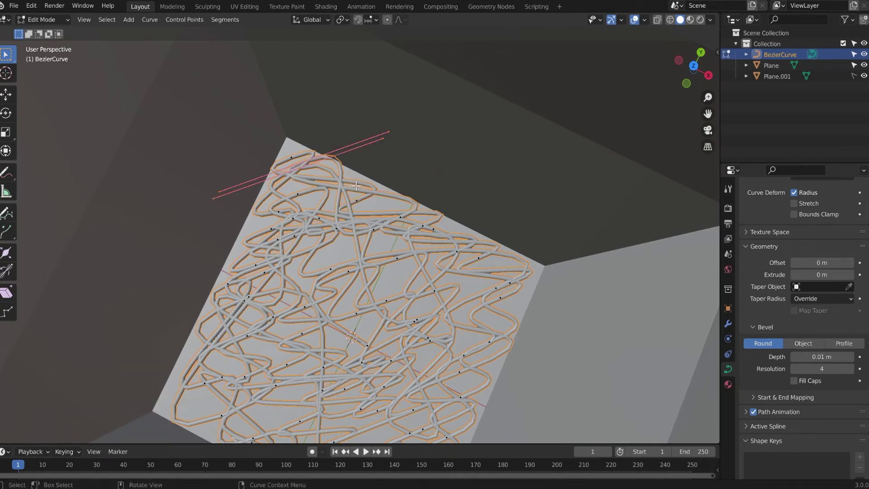
pyautogui.press('g')
pyautogui.click(452, 235)
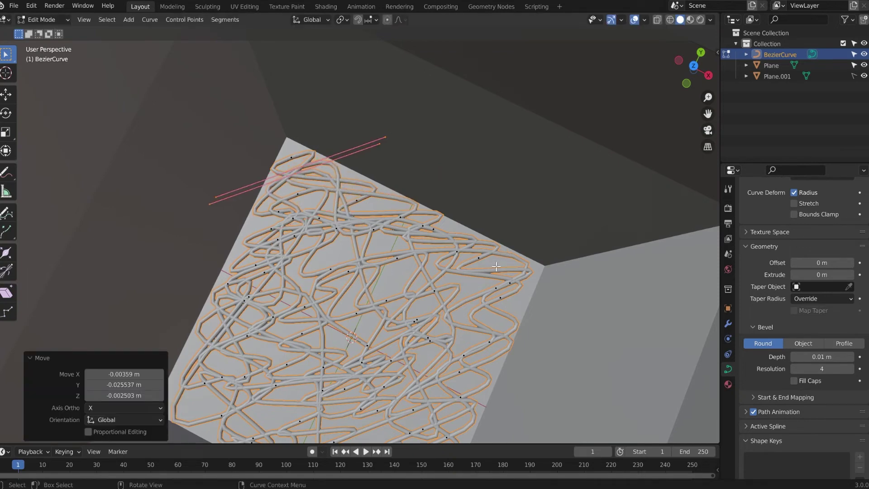
# Pull the curve points overhanging the floor's lower corner and lower edge inward, and return to Object Mode
pyautogui.keyDown('shift'); pyautogui.moveTo(323, 295); pyautogui.dragTo(229, 51, button='middle'); pyautogui.keyUp('shift')
pyautogui.keyDown('shift'); pyautogui.moveTo(372, 272); pyautogui.dragTo(346, 227, button='middle'); pyautogui.keyUp('shift')
pyautogui.press('b')
pyautogui.moveTo(327, 398); pyautogui.dragTo(364, 428)
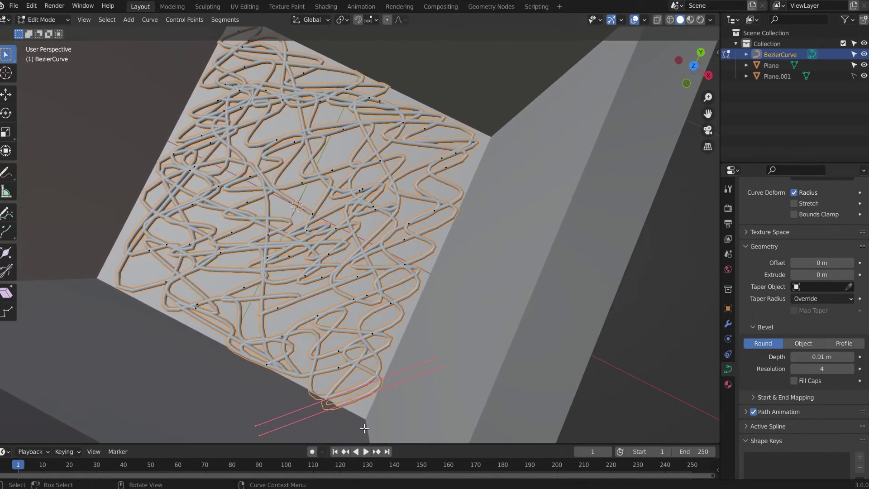
pyautogui.press('g')
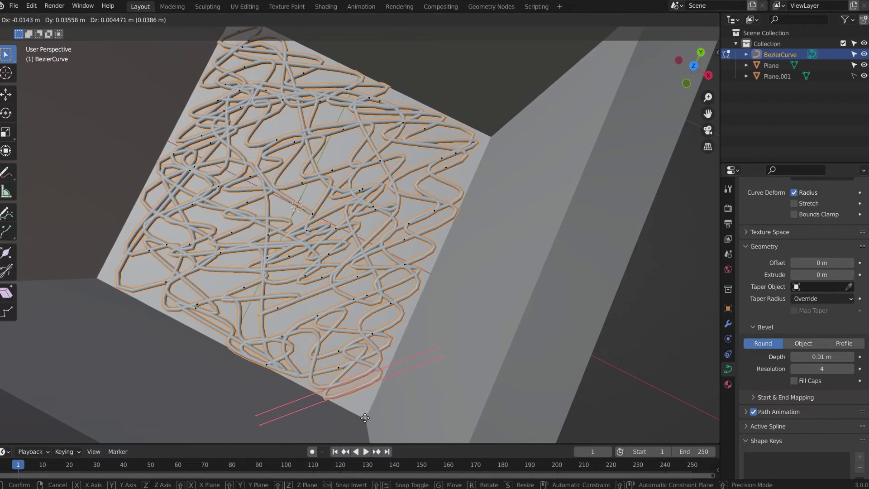
pyautogui.click(364, 417)
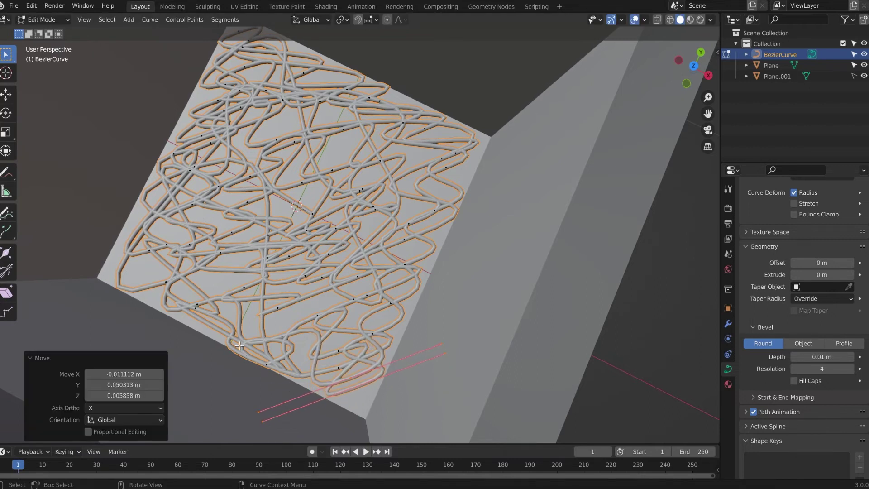
pyautogui.moveTo(240, 345); pyautogui.dragTo(304, 379)
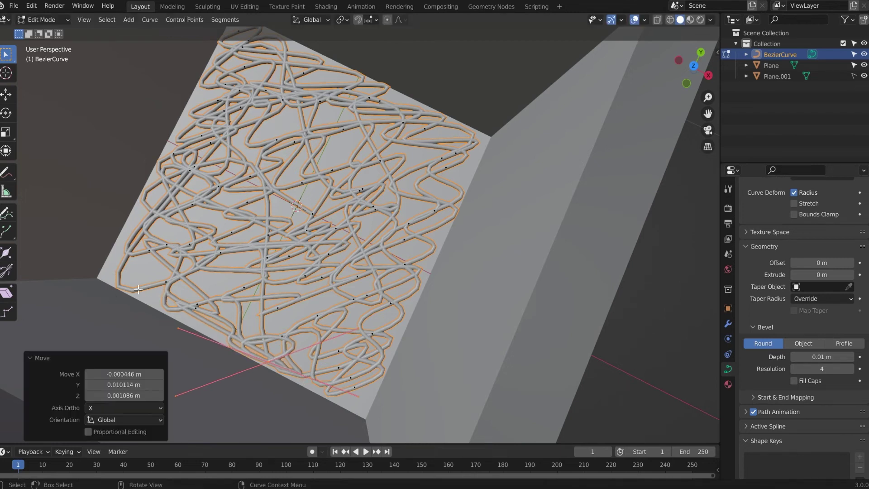
pyautogui.press('Tab')
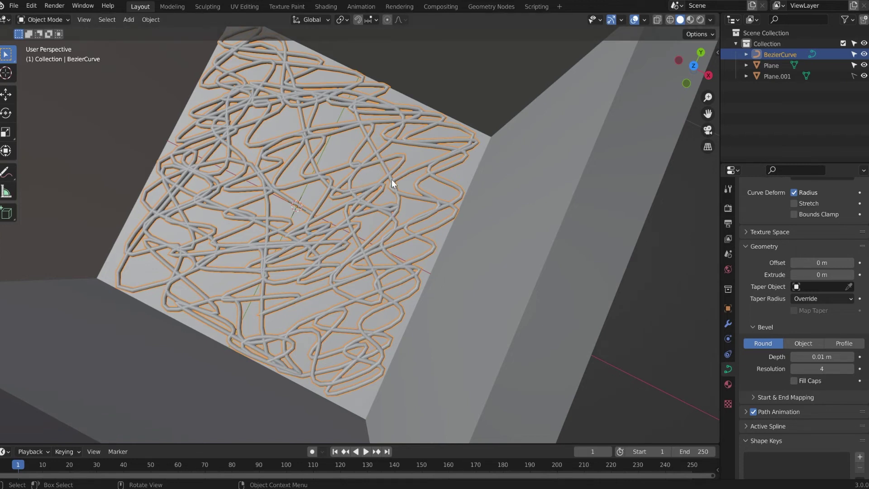
# Duplicate the curve and raise the copy about 0.04 m along the Z axis
pyautogui.moveTo(462, 207); pyautogui.dragTo(394, 246, button='middle')
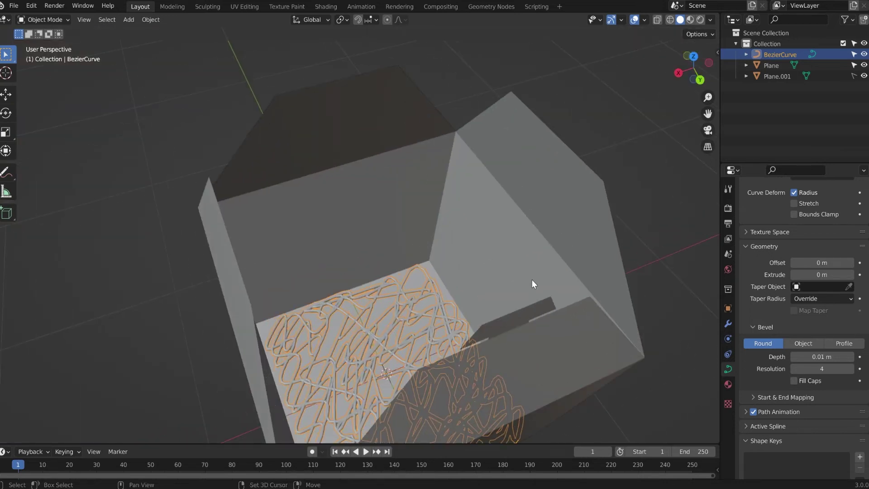
pyautogui.hotkey('shift', 'd')
pyautogui.press('z')
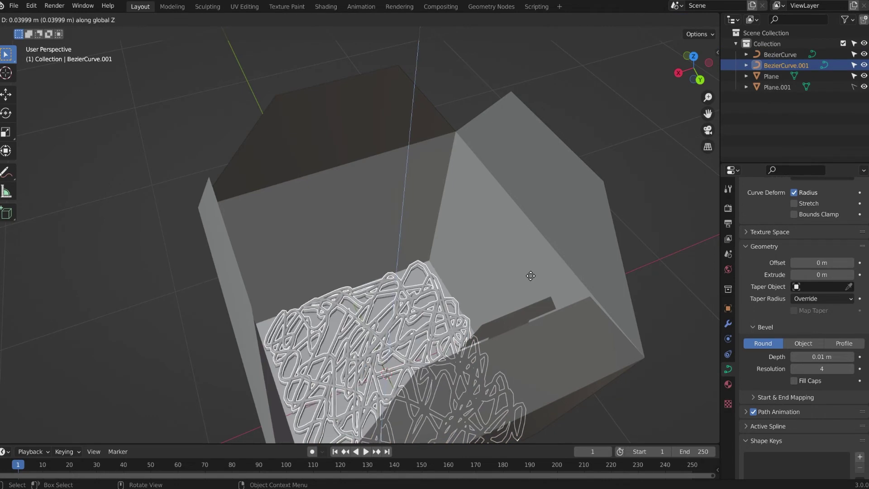
pyautogui.click(530, 276)
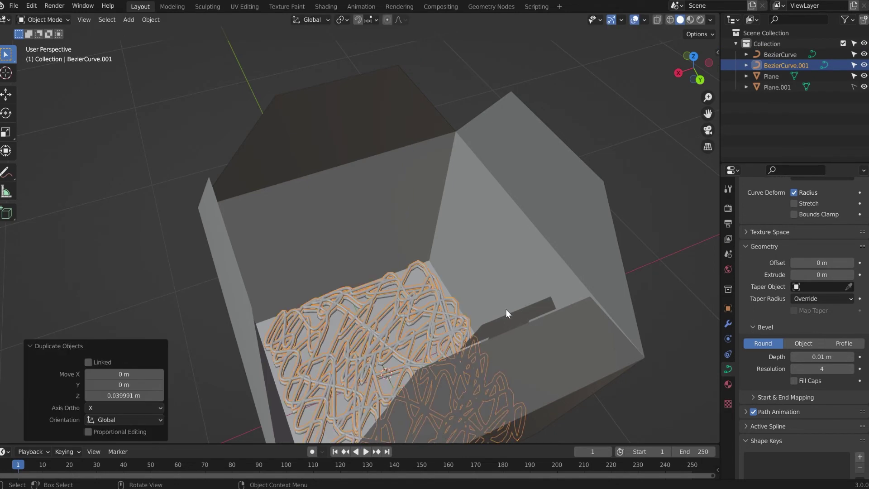
# Rotate the curve copy 90° about the Z axis and scale it up to about 1.017
pyautogui.moveTo(452, 323)
pyautogui.mouseDown(button='middle')
pyautogui.moveTo(461, 260)
pyautogui.moveTo(462, 314)
pyautogui.mouseUp(button='middle')
pyautogui.write('r')
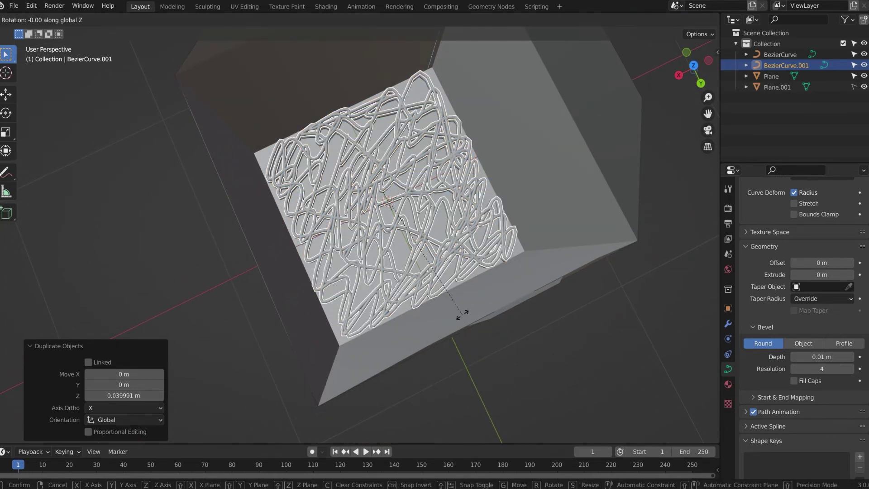
pyautogui.write('90')
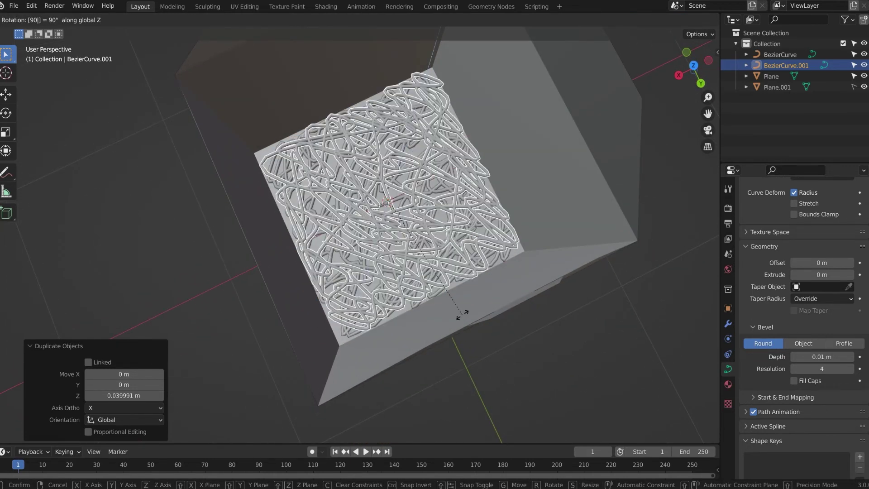
pyautogui.press('Return')
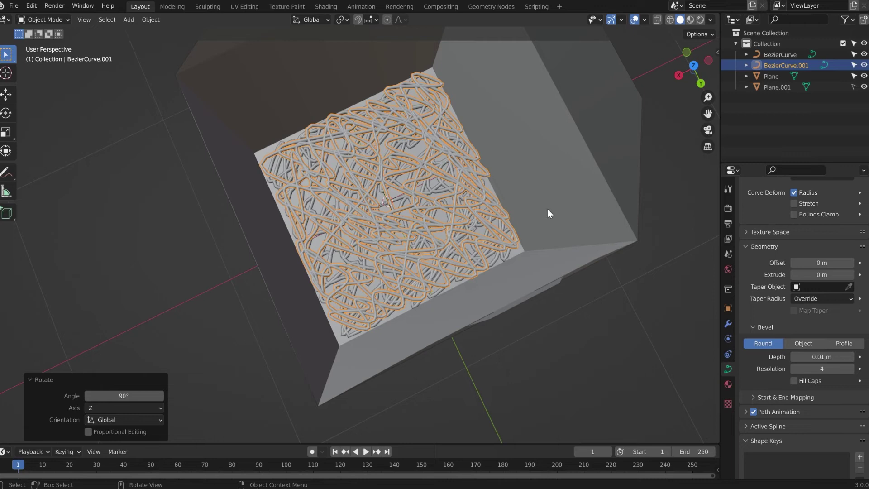
pyautogui.press('s')
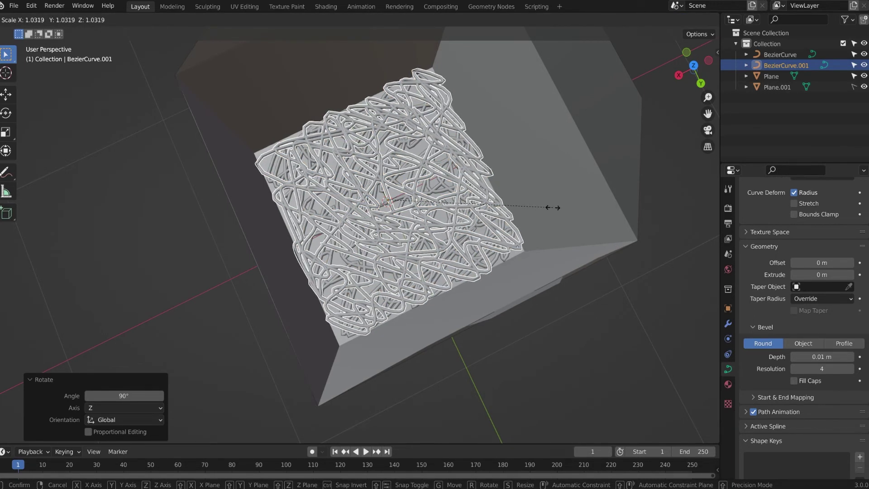
pyautogui.click(551, 207)
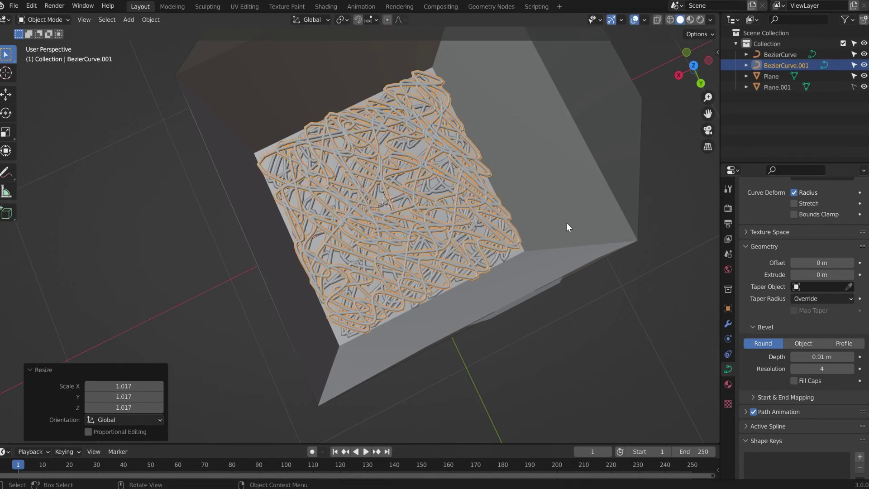
# Duplicate the rotated curve and raise the second copy about 0.033 m along the Z axis
pyautogui.moveTo(487, 246); pyautogui.dragTo(507, 196, button='middle')
pyautogui.hotkey('shift', 'd')
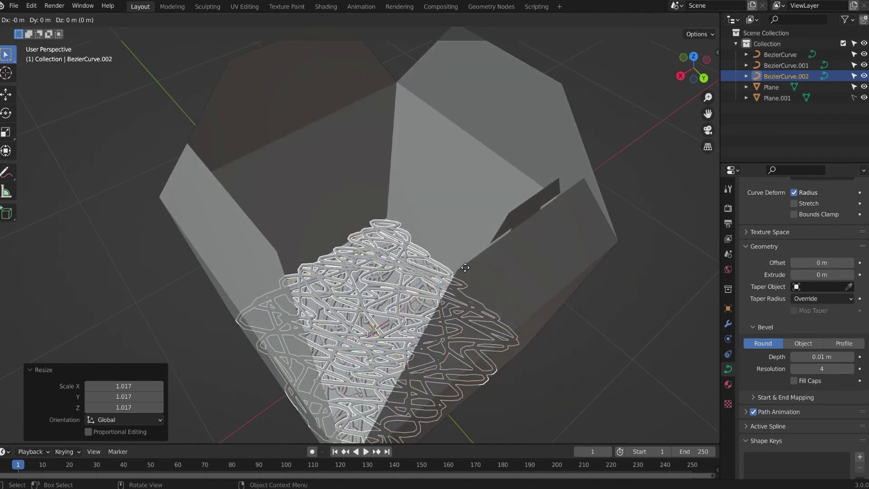
pyautogui.press('z')
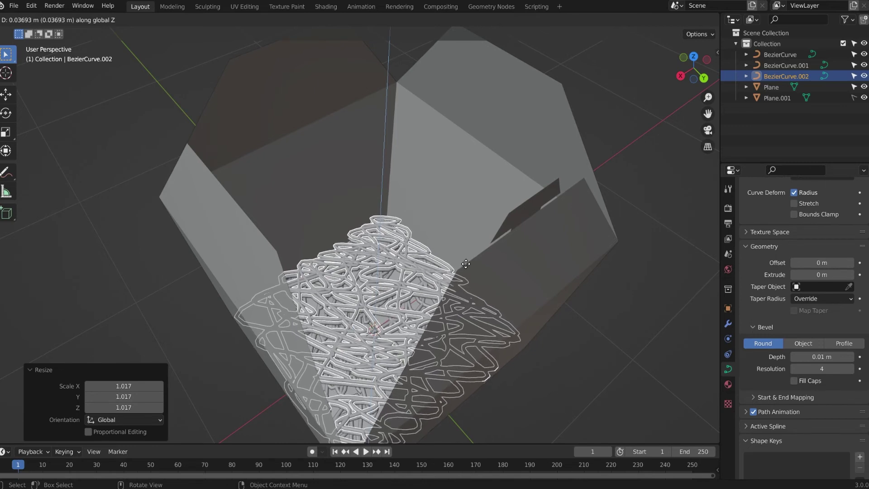
pyautogui.click(465, 264)
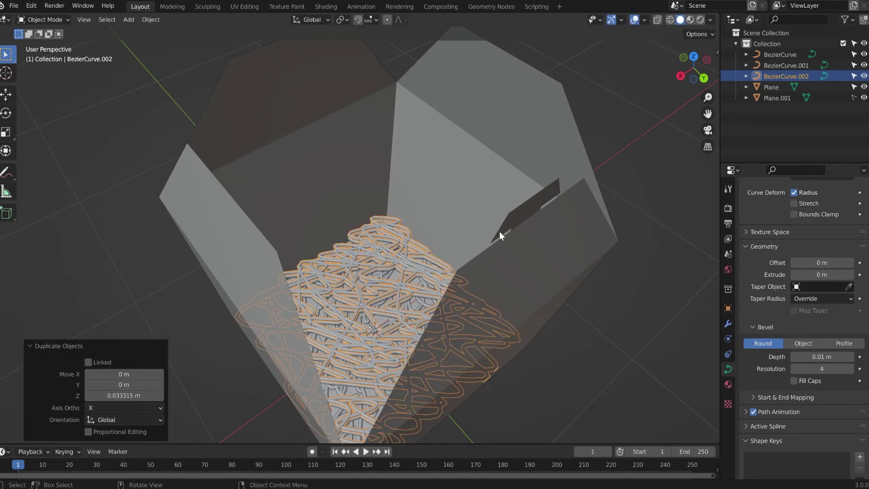
# Rotate the second curve copy 90° about the Z axis and scale it up to about 1.018
pyautogui.press('r')
pyautogui.write('z')
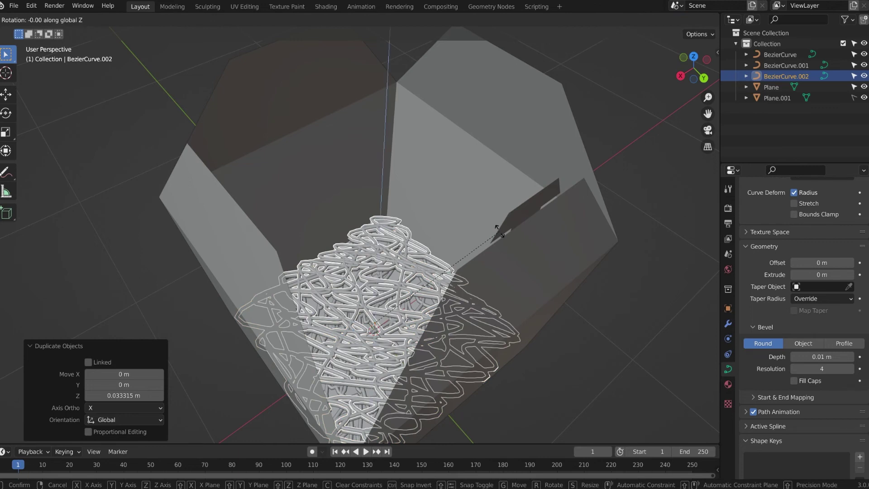
pyautogui.write('90')
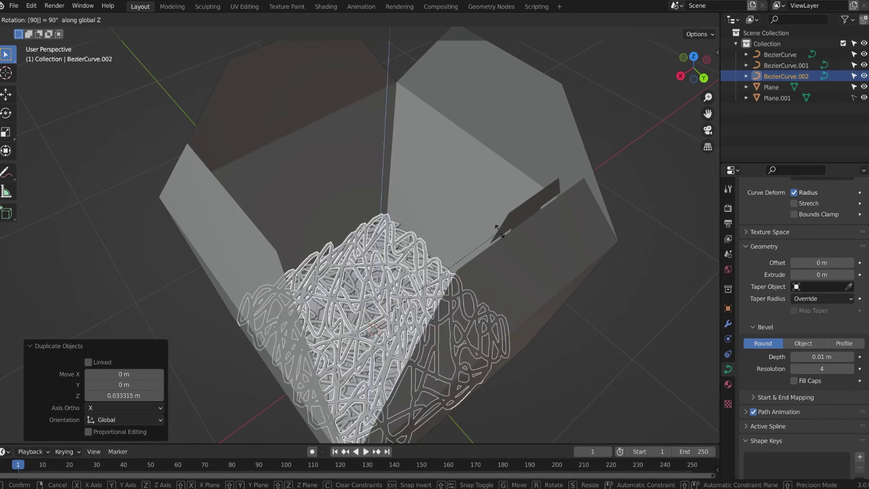
pyautogui.press('Return')
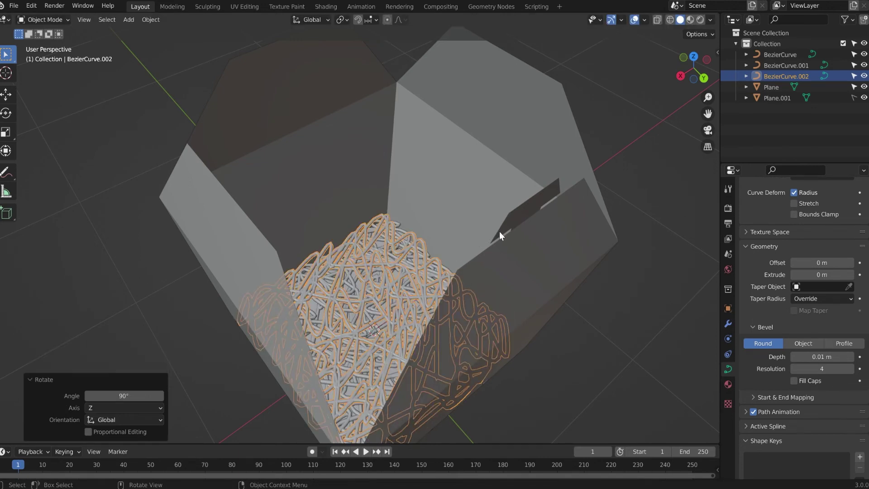
pyautogui.press('s')
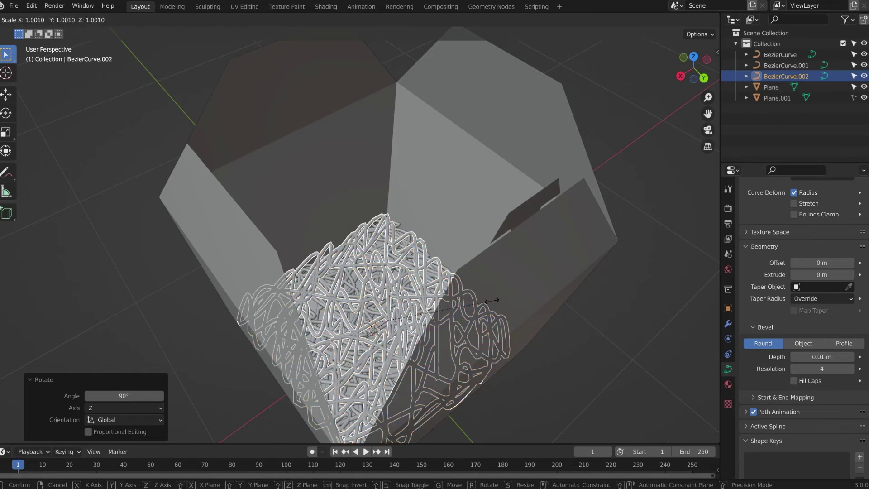
pyautogui.click(512, 301)
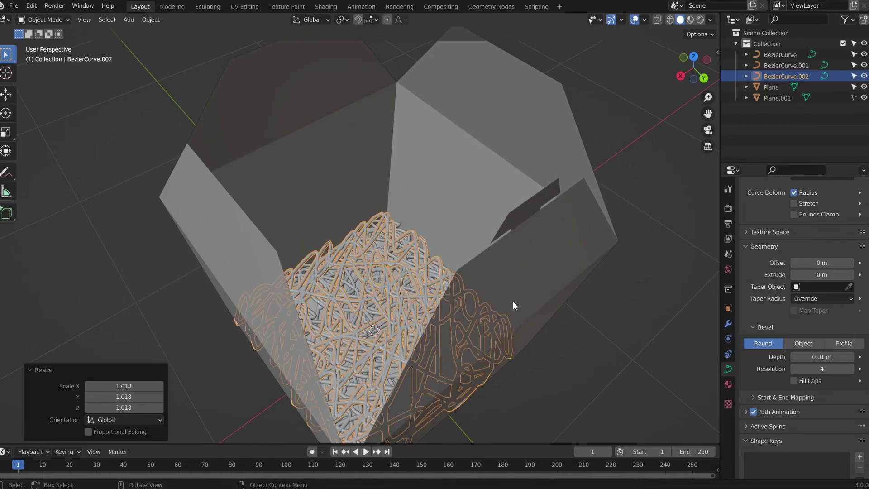
# Inspect the stacked curves from outside and above the box, and select the topmost copy
pyautogui.scroll(-8, 340, 367)
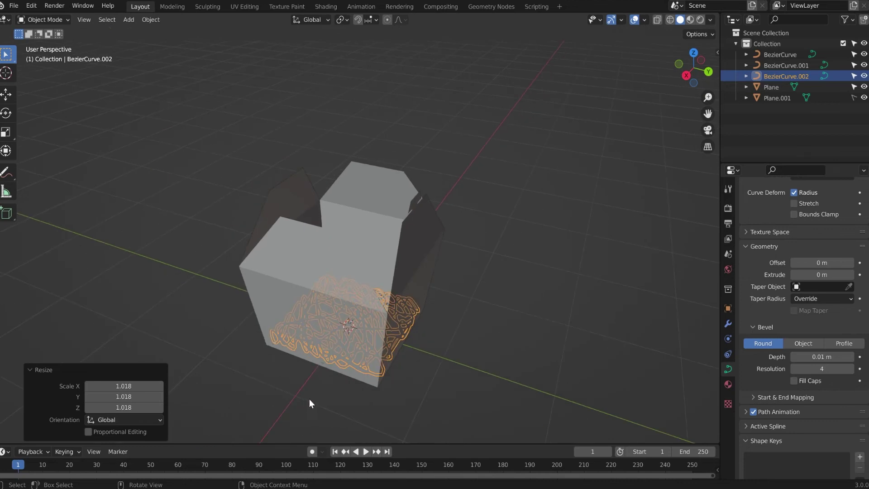
pyautogui.click(318, 390)
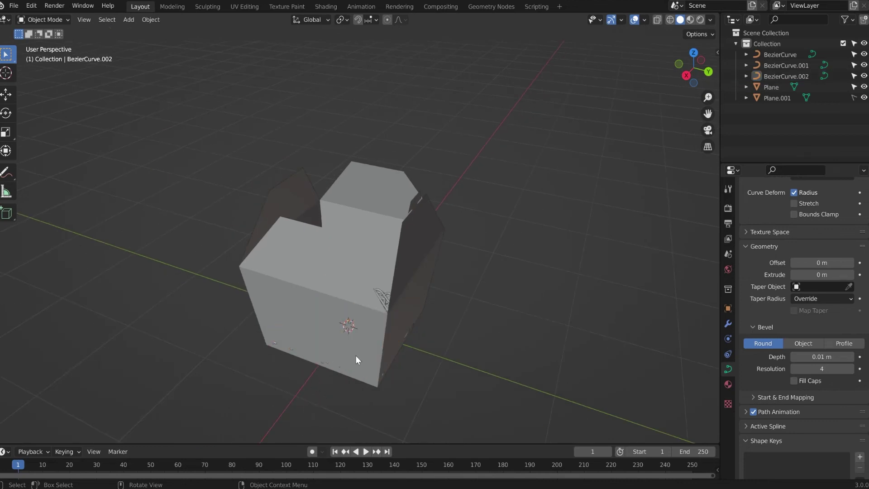
pyautogui.moveTo(356, 360)
pyautogui.mouseDown(button='middle')
pyautogui.moveTo(224, 349)
pyautogui.moveTo(186, 266)
pyautogui.moveTo(194, 244)
pyautogui.moveTo(219, 236)
pyautogui.moveTo(318, 334)
pyautogui.moveTo(414, 388)
pyautogui.moveTo(502, 395)
pyautogui.moveTo(526, 413)
pyautogui.moveTo(345, 386)
pyautogui.mouseUp(button='middle')
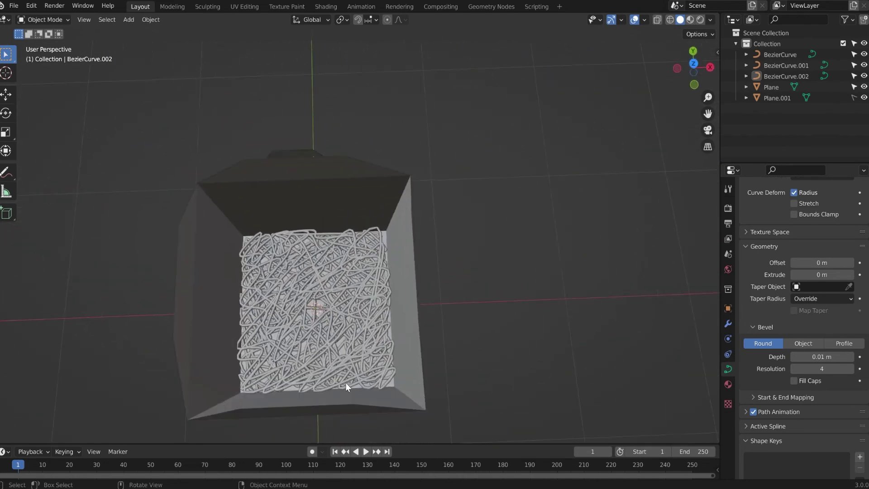
pyautogui.scroll(5, 324, 390)
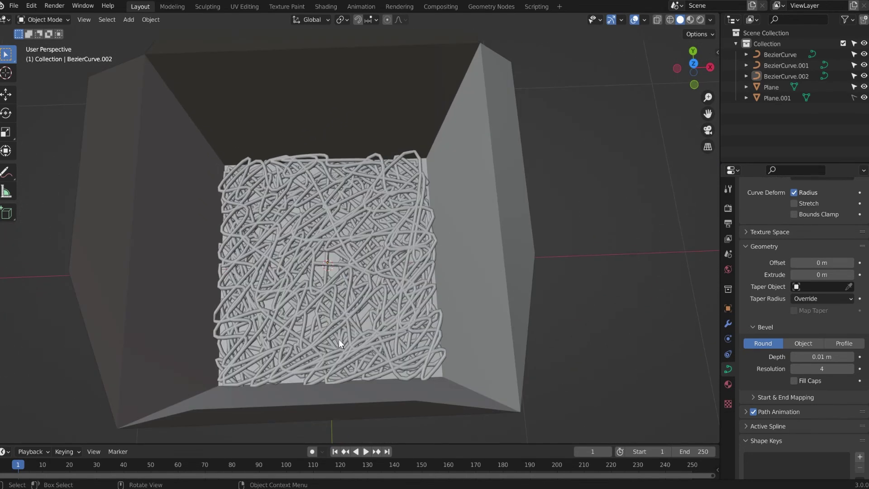
pyautogui.click(334, 225)
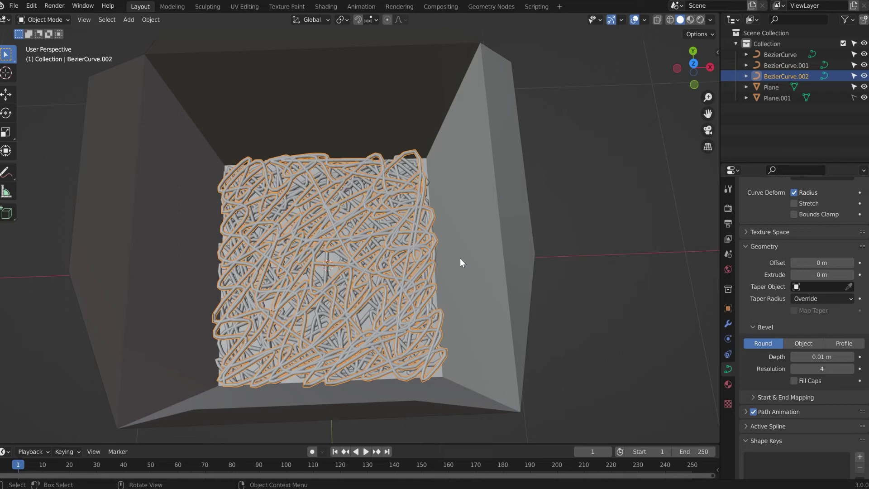
# In Edit Mode on the topmost curve, move three control points around the central gap to cover it with strands
pyautogui.press('Tab')
pyautogui.scroll(4, 317, 264)
pyautogui.scroll(2, 315, 275)
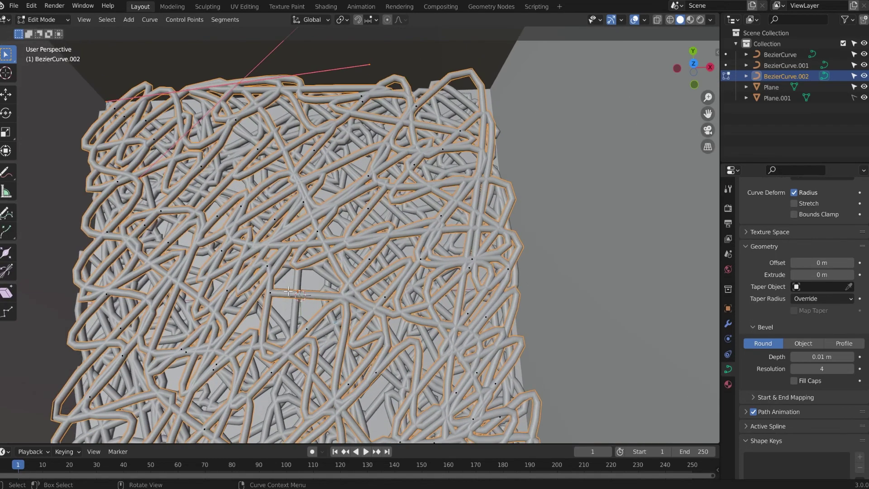
pyautogui.click(297, 295)
pyautogui.press('g')
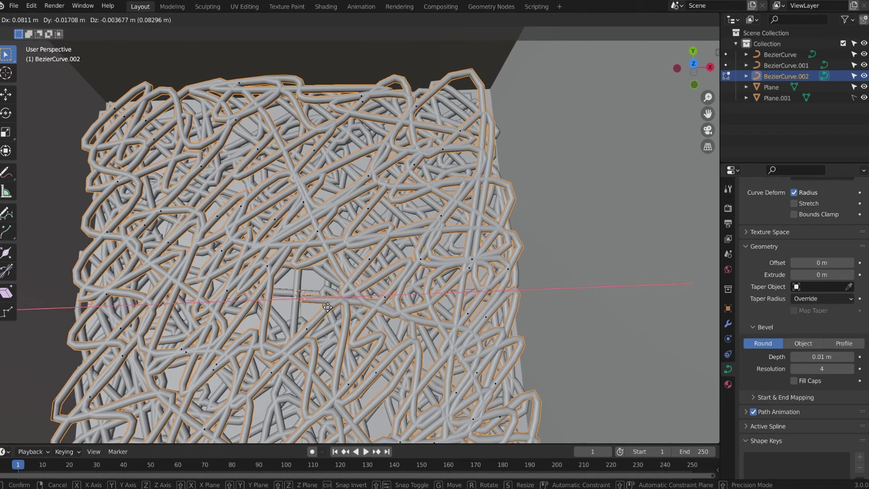
pyautogui.click(295, 321)
pyautogui.click(299, 267)
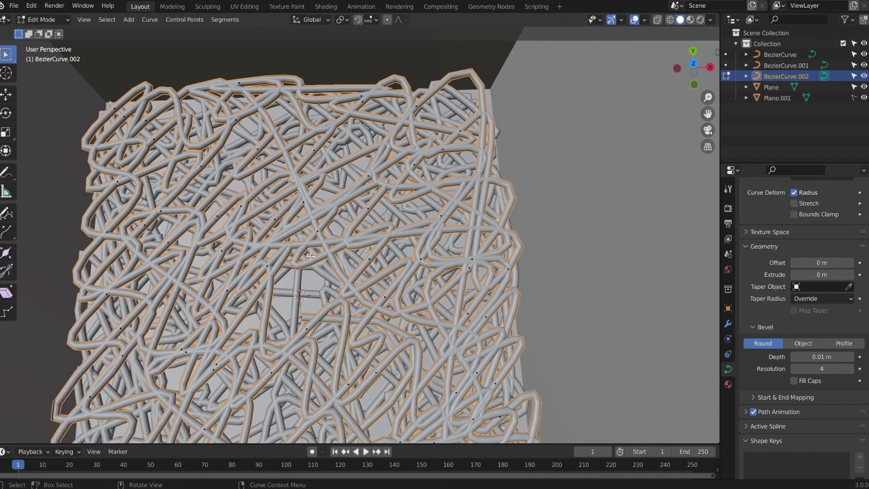
pyautogui.press('g')
pyautogui.click(292, 309)
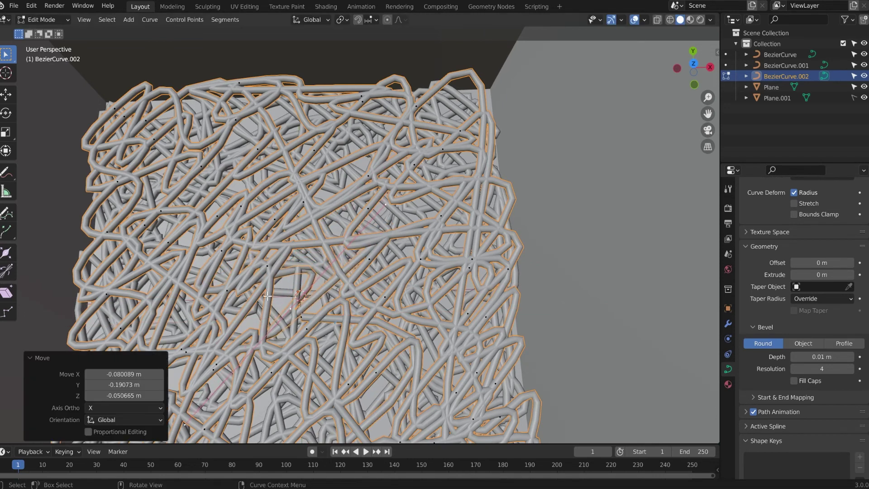
pyautogui.click(267, 266)
pyautogui.press('g')
pyautogui.click(304, 313)
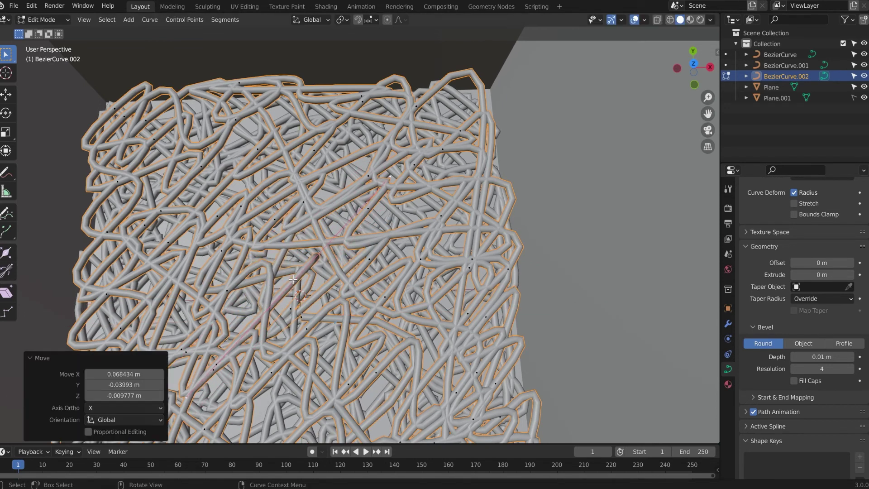
# Shift two more control points near the gap to spread the strands evenly, and return to Object Mode
pyautogui.click(303, 317)
pyautogui.press('g')
pyautogui.press('x')
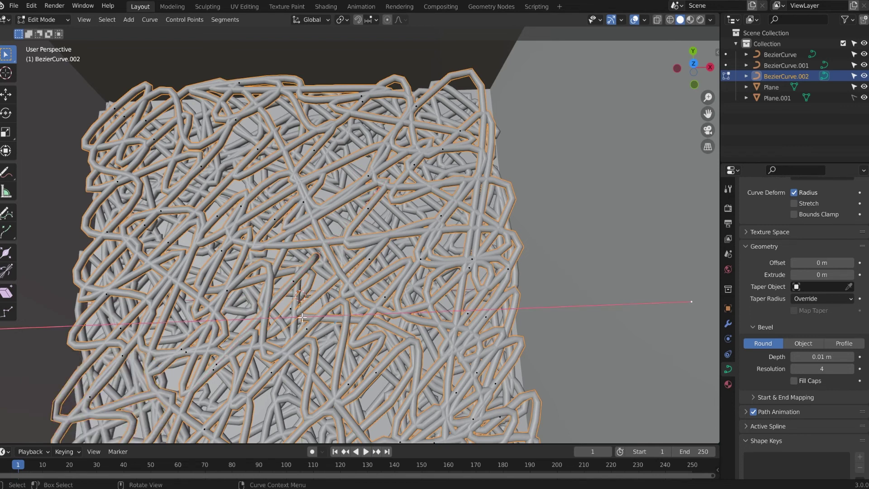
pyautogui.click(437, 172)
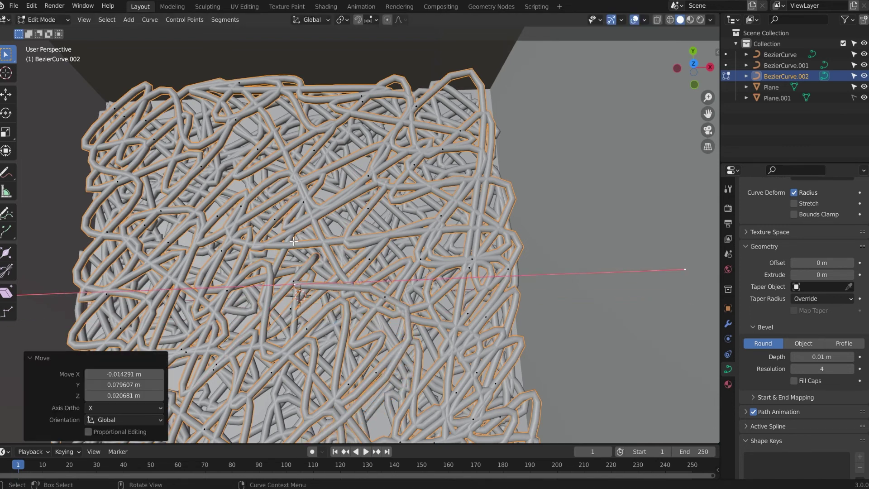
pyautogui.press('g')
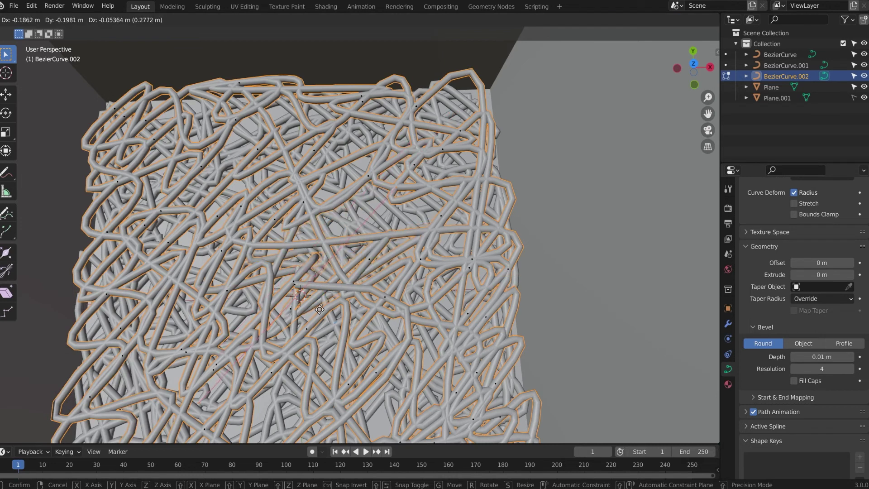
pyautogui.click(328, 299)
pyautogui.scroll(-1, 339, 299)
pyautogui.press('Tab')
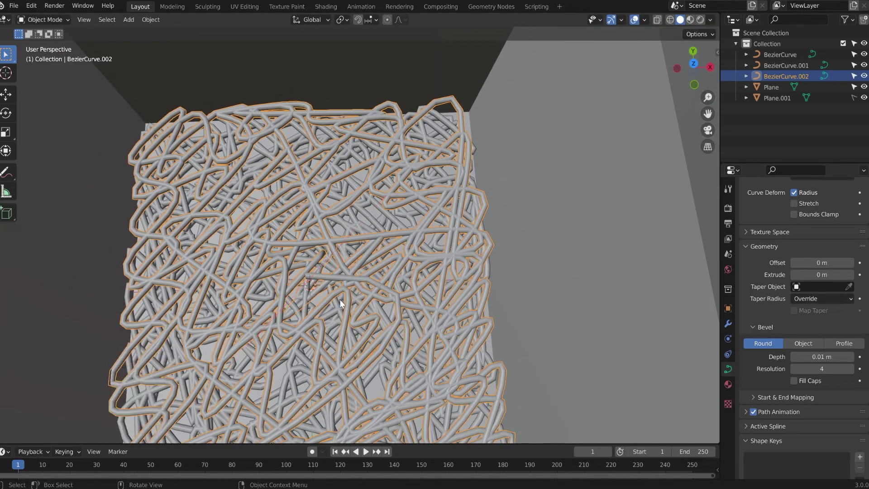
# Duplicate the topmost curve and raise the third copy about 0.072 m along the Z axis
pyautogui.scroll(-5, 340, 299)
pyautogui.moveTo(338, 306); pyautogui.dragTo(404, 295, button='middle')
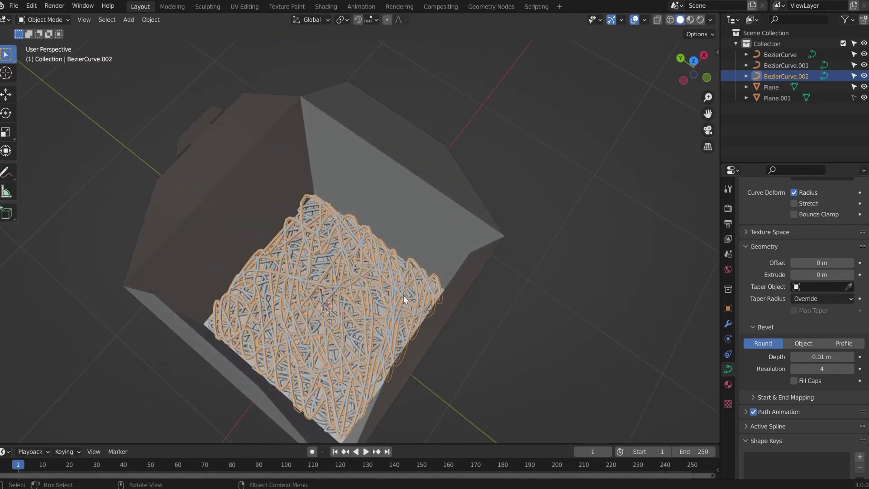
pyautogui.click(502, 312)
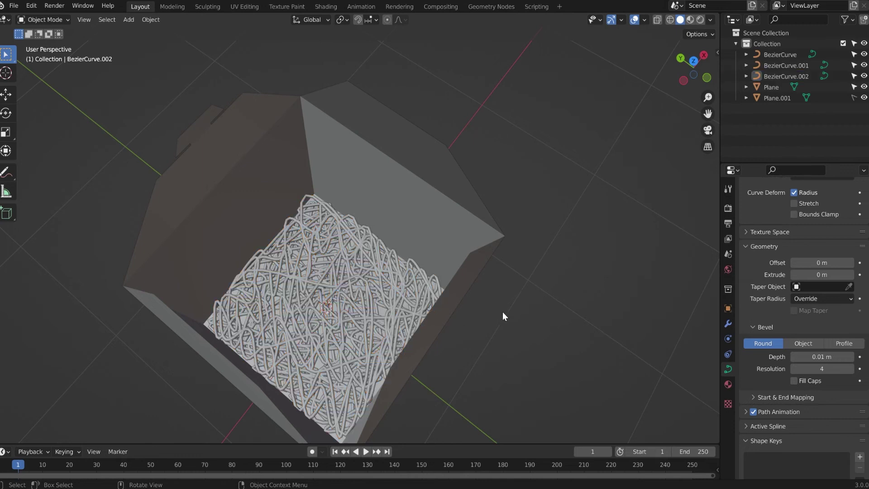
pyautogui.click(355, 243)
pyautogui.hotkey('shift', 'd')
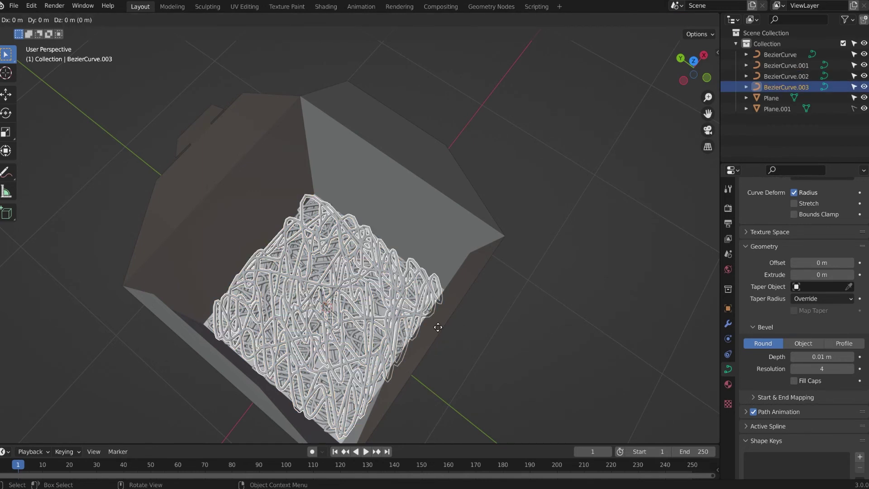
pyautogui.press('z')
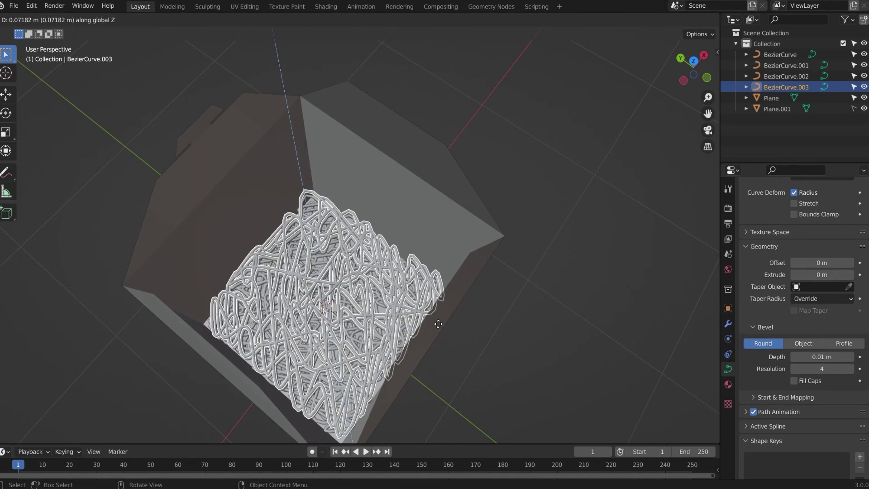
pyautogui.click(457, 318)
# Rotate the third curve copy 90° about the Z axis and scale it up to about 1.025
pyautogui.write('rz')
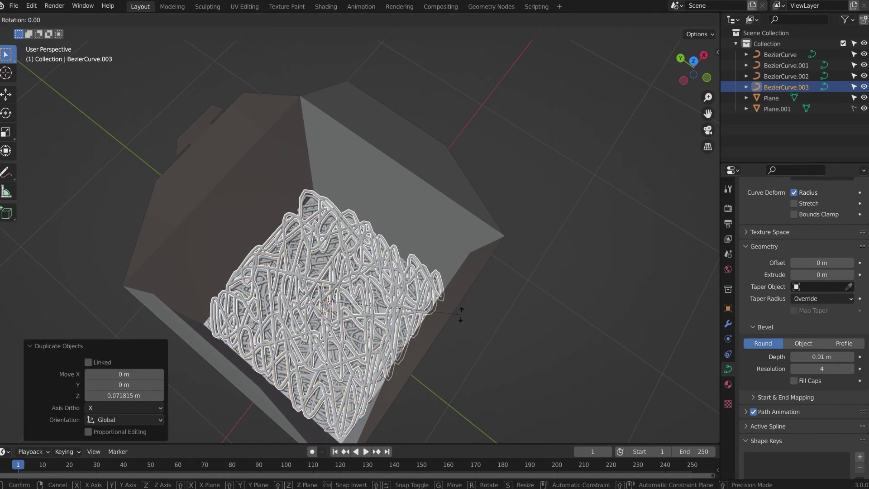
pyautogui.write('90')
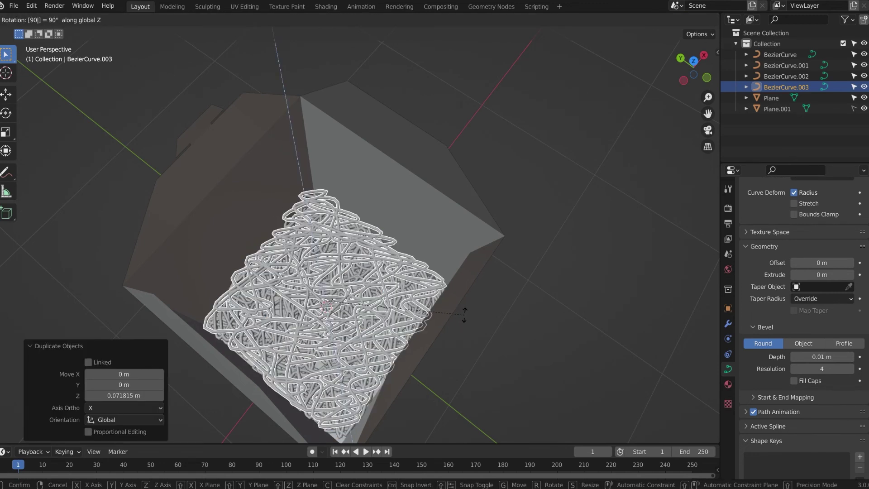
pyautogui.press('Return')
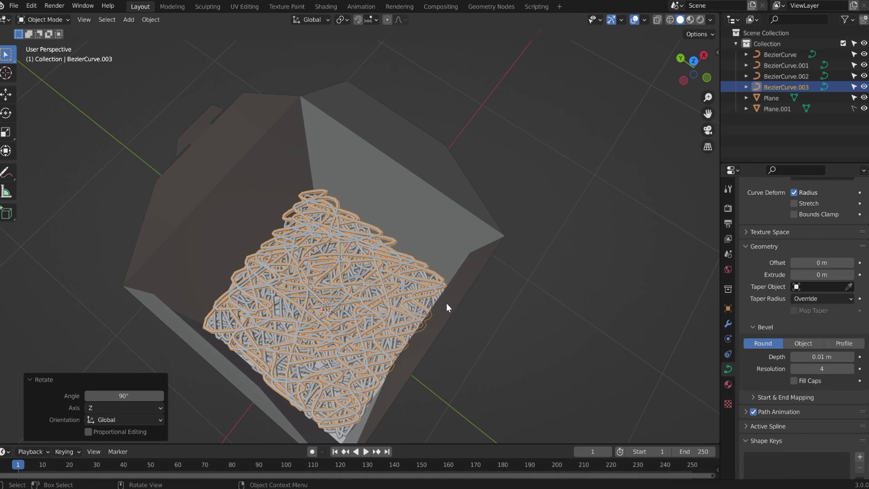
pyautogui.press('s')
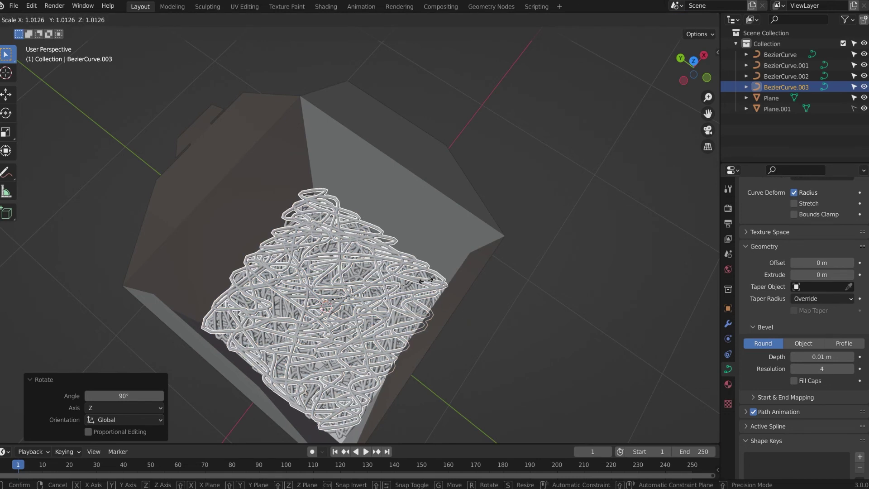
pyautogui.click(428, 282)
pyautogui.scroll(-6, 412, 307)
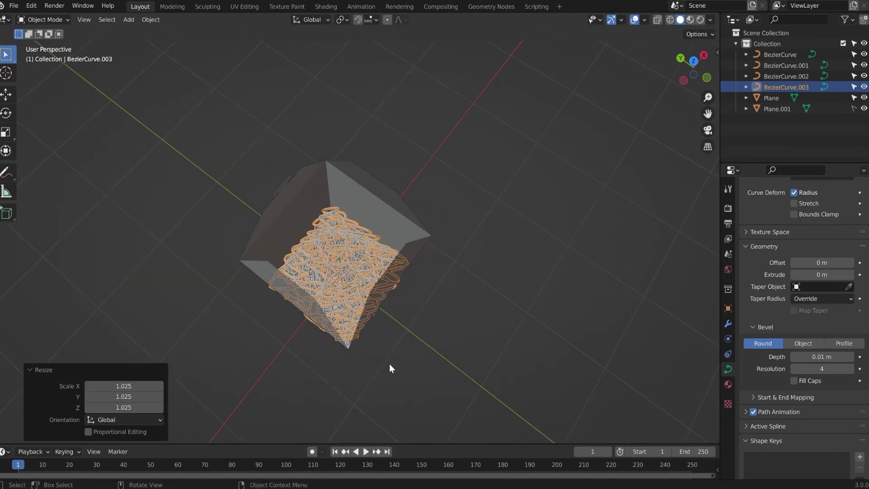
pyautogui.click(346, 334)
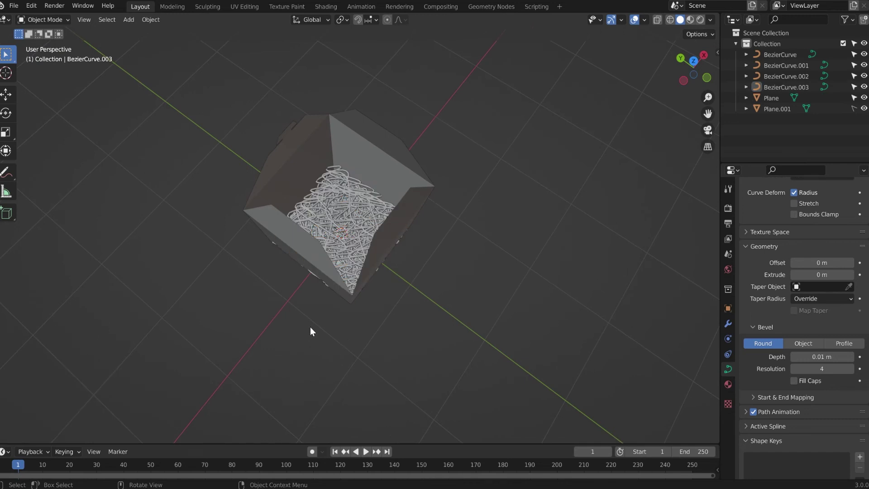
pyautogui.scroll(3, 261, 308)
pyautogui.moveTo(232, 296)
pyautogui.mouseDown(button='middle')
pyautogui.moveTo(219, 245)
pyautogui.moveTo(233, 290)
pyautogui.mouseUp(button='middle')
pyautogui.moveTo(129, 138); pyautogui.dragTo(517, 370)
pyautogui.hotkey('alt', 'z')
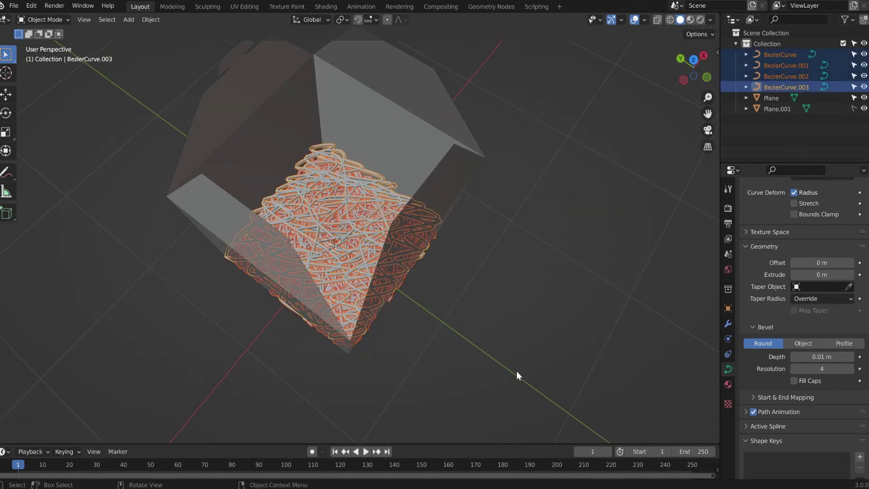
pyautogui.press('g')
pyautogui.press('Escape')
pyautogui.click(151, 129)
# Raise all four curves together about 0.551 m along the Z axis and scale them up to about 1.048
pyautogui.hotkey('alt', 'z')
pyautogui.moveTo(126, 133); pyautogui.dragTo(524, 371)
pyautogui.hotkey('alt', 'z')
pyautogui.press('g')
pyautogui.press('z')
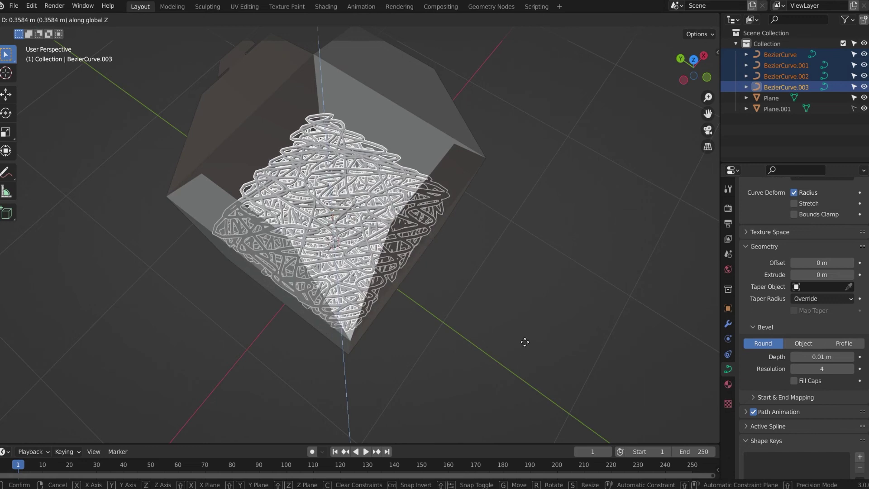
pyautogui.click(525, 332)
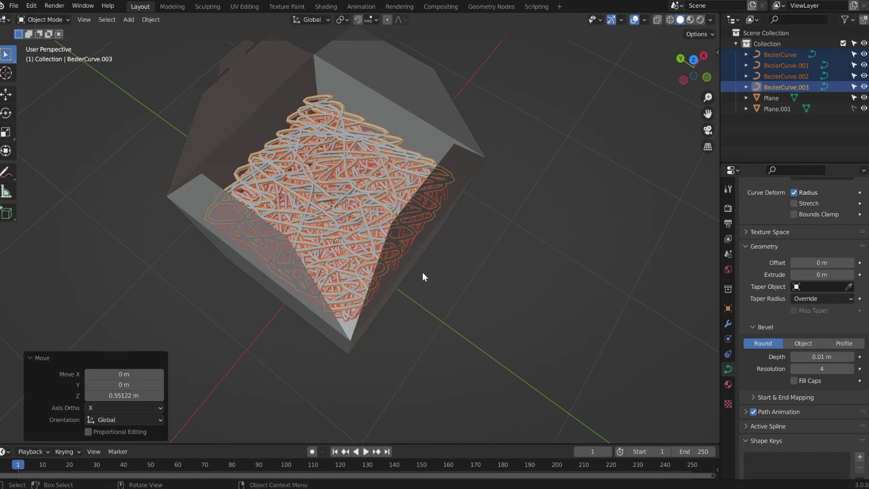
pyautogui.press('s')
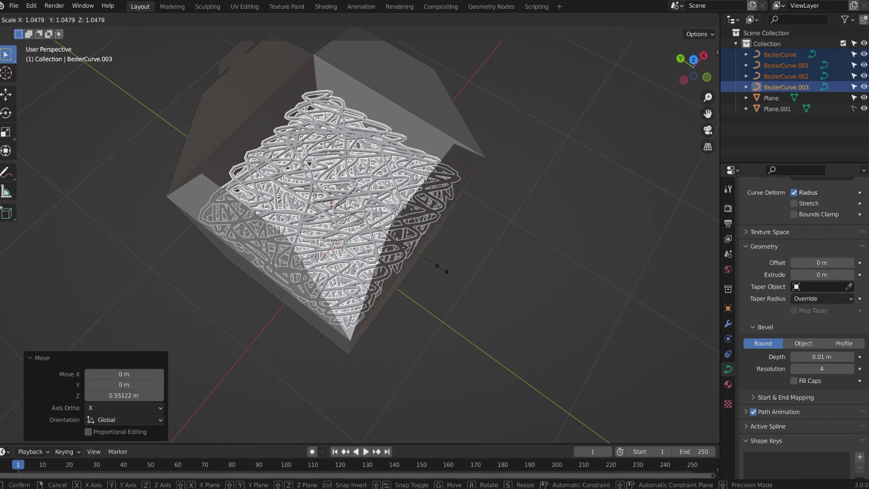
pyautogui.click(442, 268)
pyautogui.moveTo(442, 268)
pyautogui.mouseDown(button='middle')
pyautogui.moveTo(387, 267)
pyautogui.moveTo(442, 266)
pyautogui.mouseUp(button='middle')
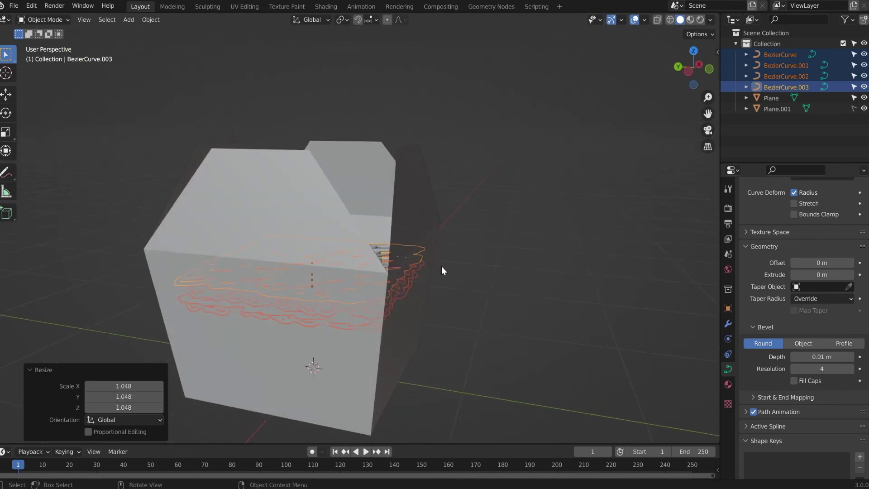
pyautogui.click(497, 302)
# Duplicate the topmost curve and lower the fourth copy about 0.068 m along the Z axis
pyautogui.moveTo(498, 302); pyautogui.dragTo(336, 357, button='middle')
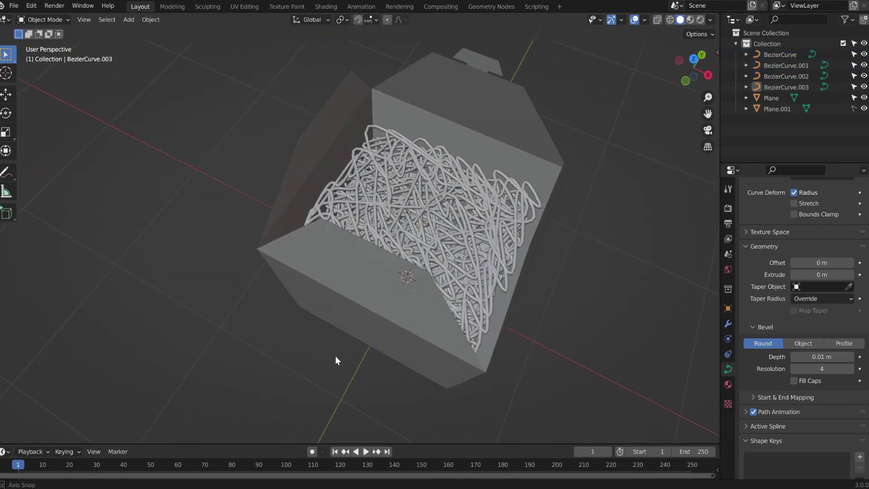
pyautogui.moveTo(483, 318); pyautogui.dragTo(317, 321, button='middle')
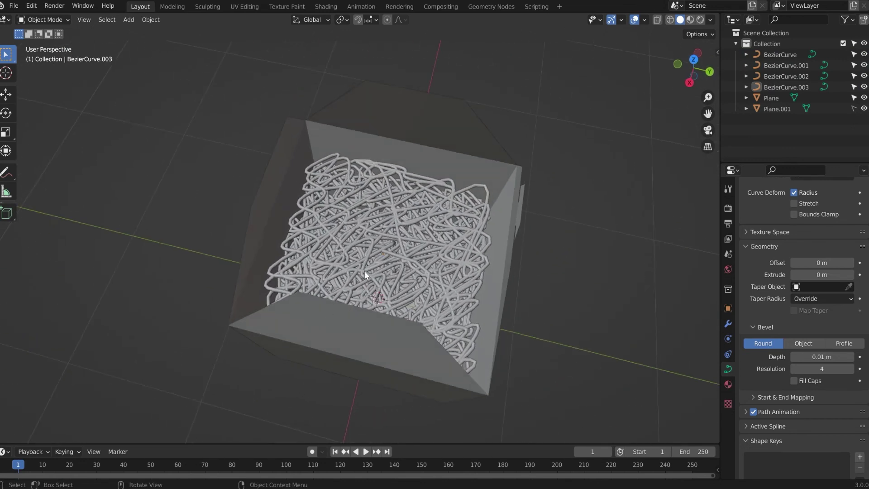
pyautogui.moveTo(365, 271); pyautogui.dragTo(622, 251, button='middle')
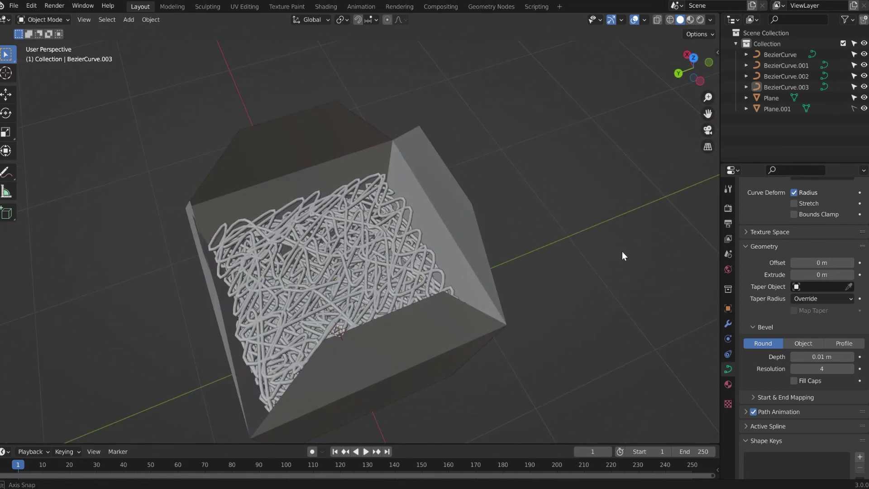
pyautogui.click(373, 234)
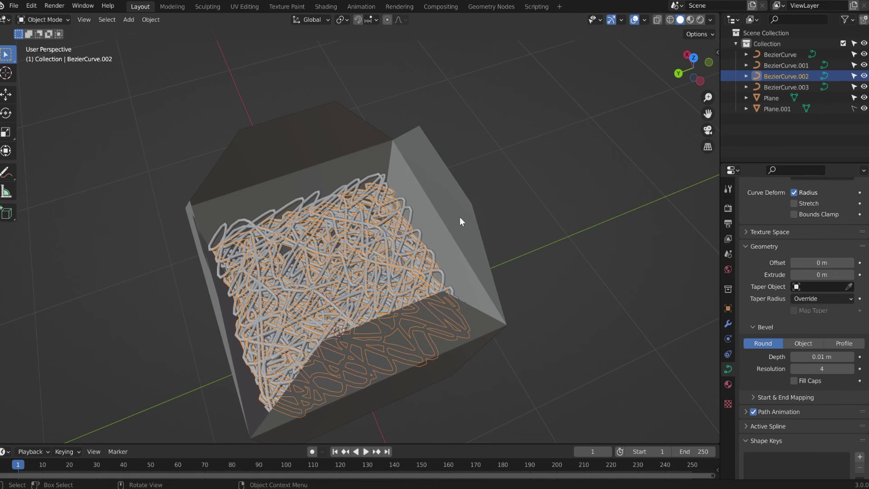
pyautogui.hotkey('alt', 'a')
pyautogui.click(357, 183)
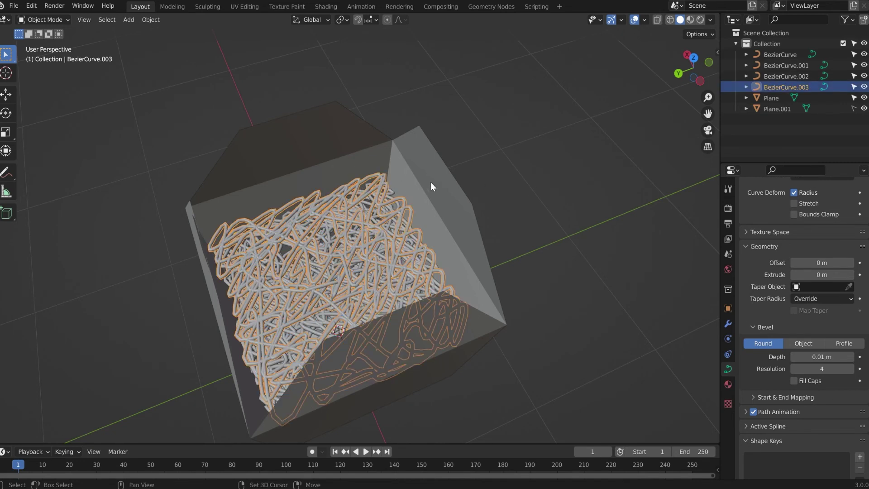
pyautogui.hotkey('shift', 'd')
pyautogui.press('z')
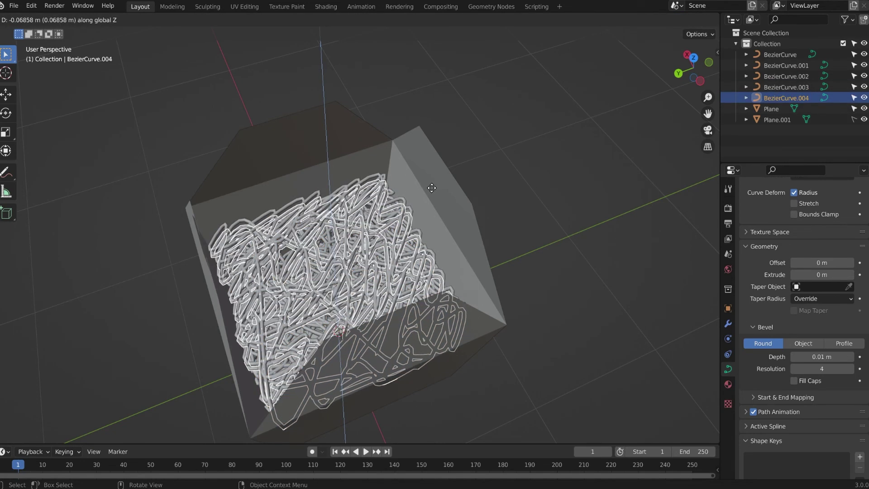
pyautogui.click(430, 192)
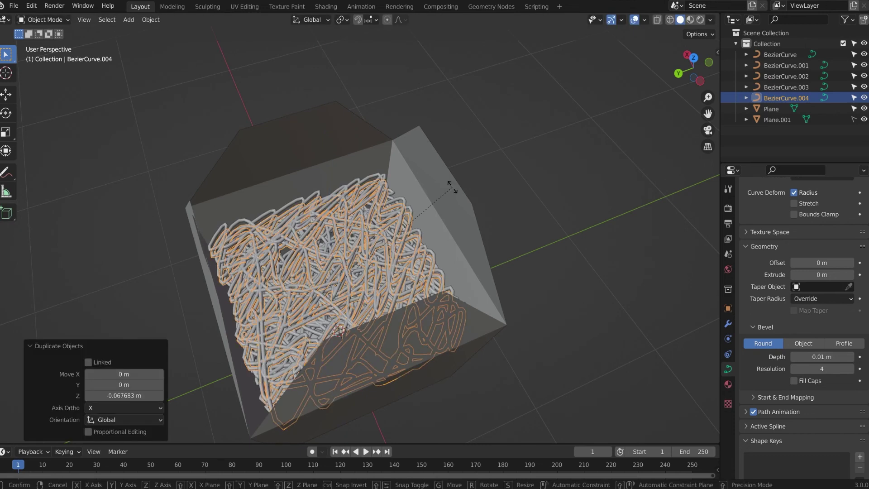
# Rotate the fourth curve copy 90° about the Z axis
pyautogui.write('rz')
pyautogui.write('90')
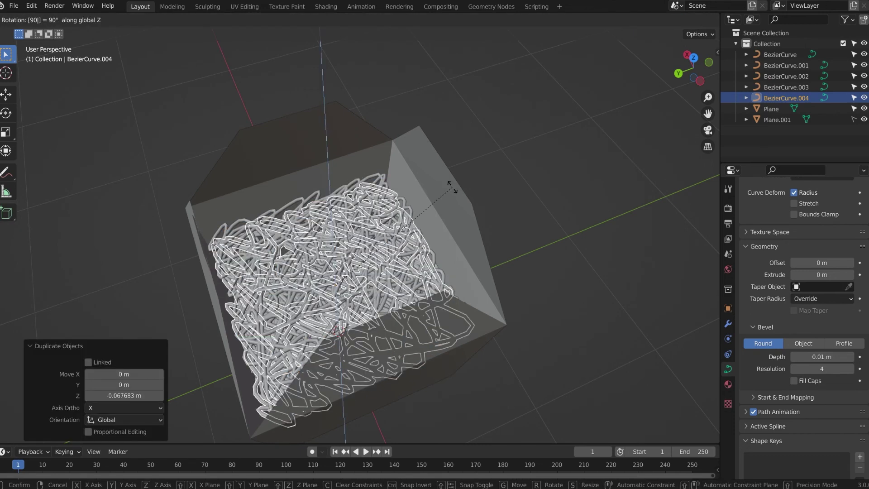
pyautogui.press('Return')
# Duplicate the topmost curve again and lower the fifth copy about 0.051 m along the Z axis
pyautogui.hotkey('alt', 'a')
pyautogui.click(373, 183)
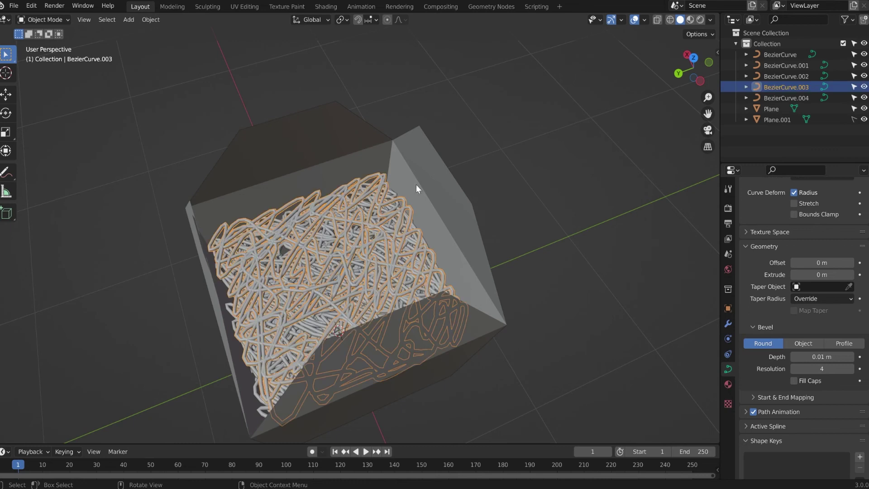
pyautogui.hotkey('shift', 'd')
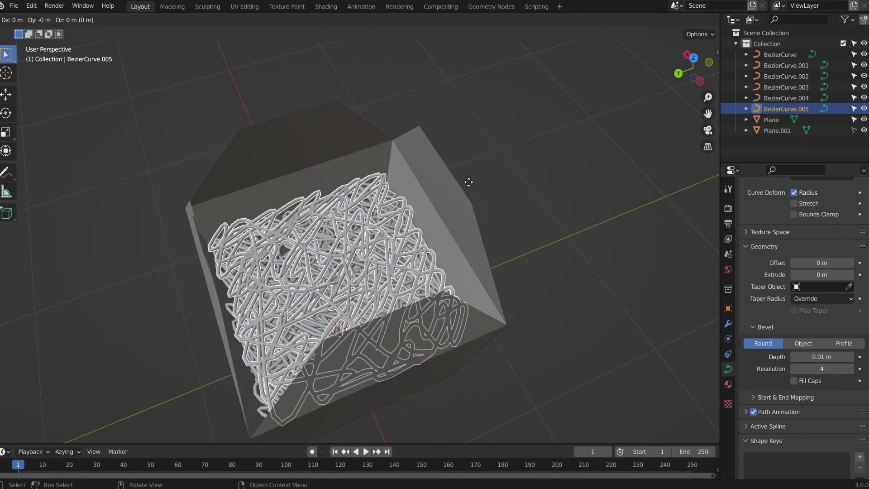
pyautogui.press('z')
pyautogui.click(469, 186)
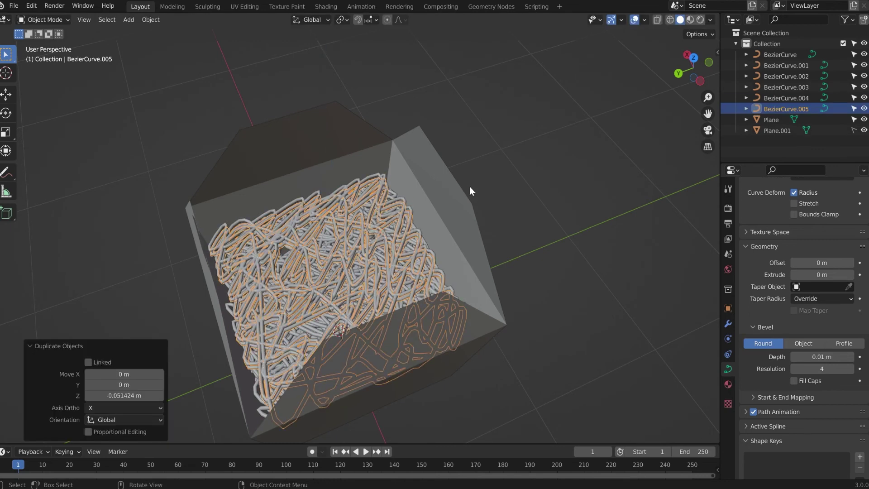
# Rotate the fifth curve copy 180° about the Z axis and deselect it
pyautogui.press('r')
pyautogui.press('z')
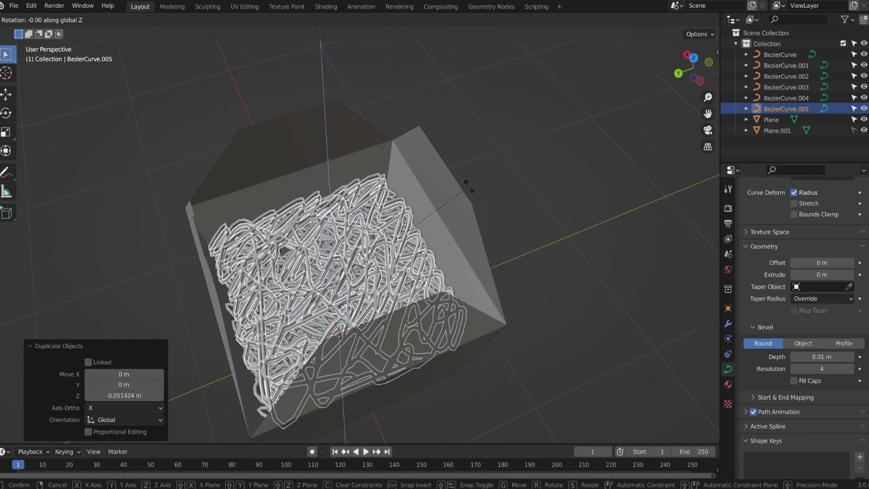
pyautogui.write('180')
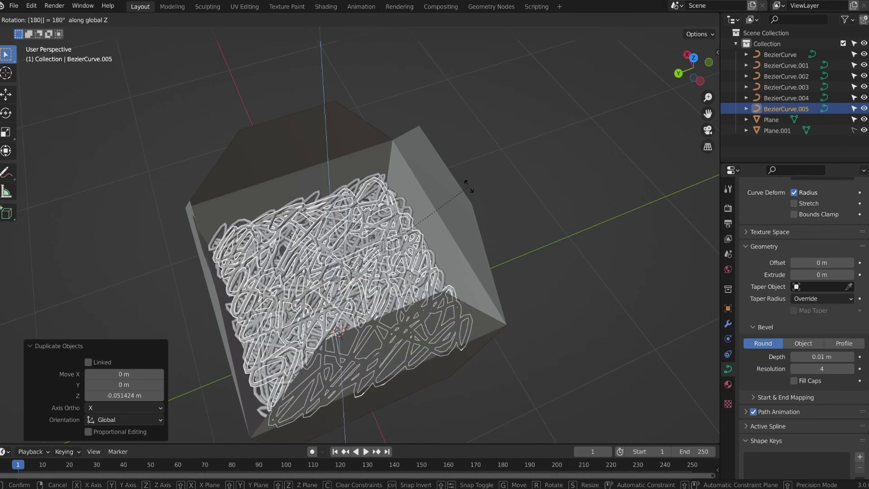
pyautogui.press('Return')
pyautogui.click(471, 201)
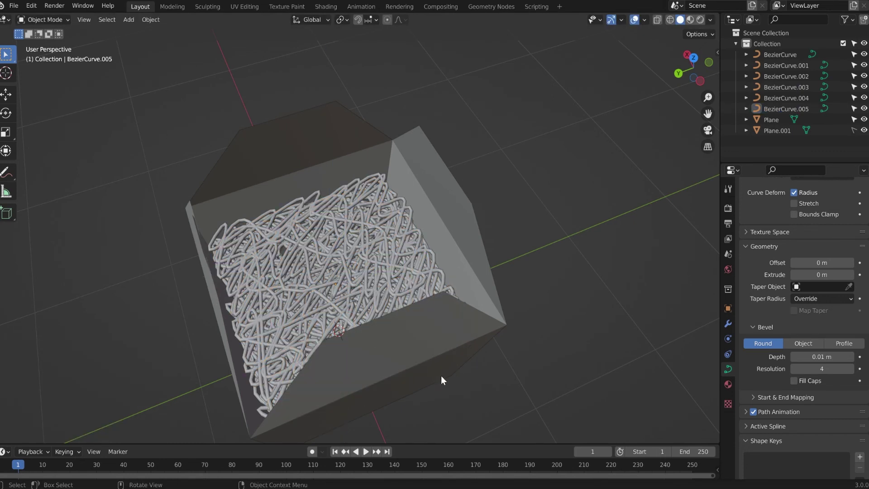
# Convert all six Bezier curves in the box to meshes and join them into a single object
pyautogui.moveTo(440, 376); pyautogui.dragTo(466, 373, button='middle')
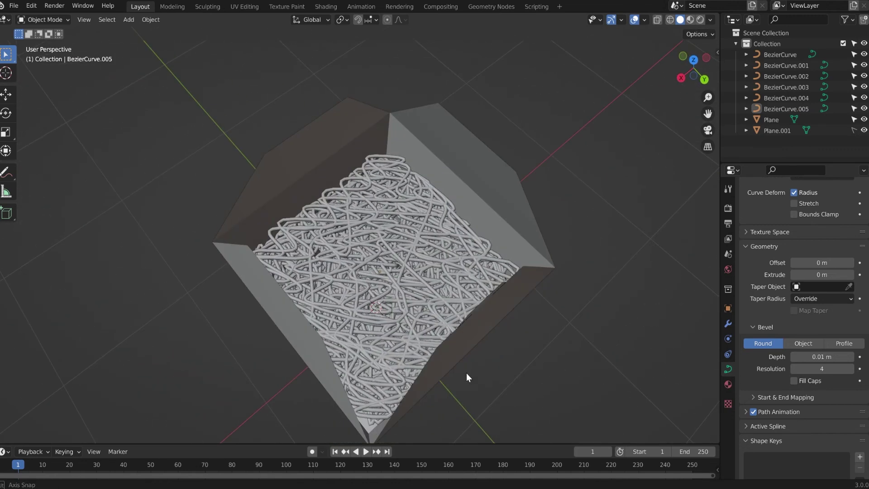
pyautogui.keyDown('shift'); pyautogui.moveTo(320, 375); pyautogui.dragTo(402, 299, button='middle'); pyautogui.keyUp('shift')
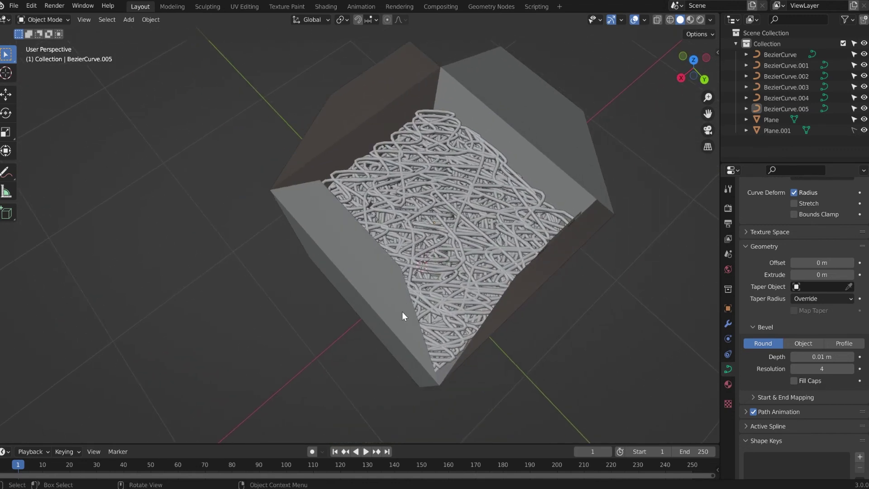
pyautogui.moveTo(211, 110); pyautogui.dragTo(667, 405)
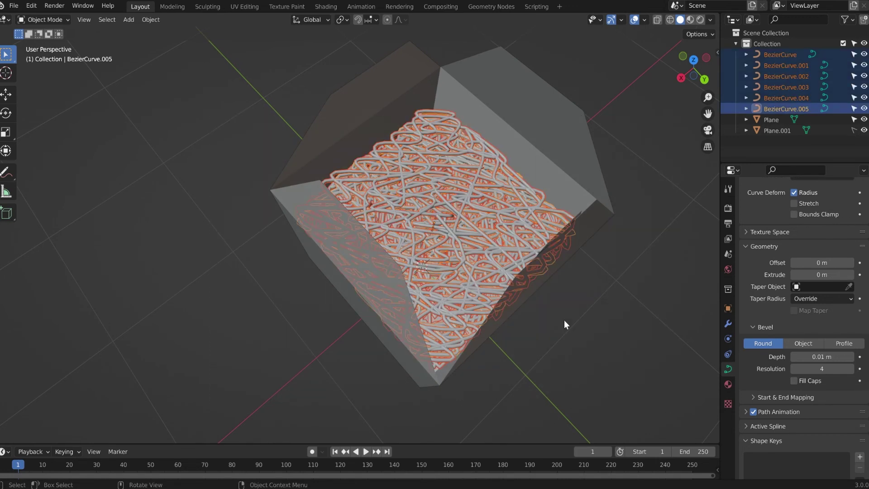
pyautogui.rightClick(436, 190)
pyautogui.moveTo(386, 256)
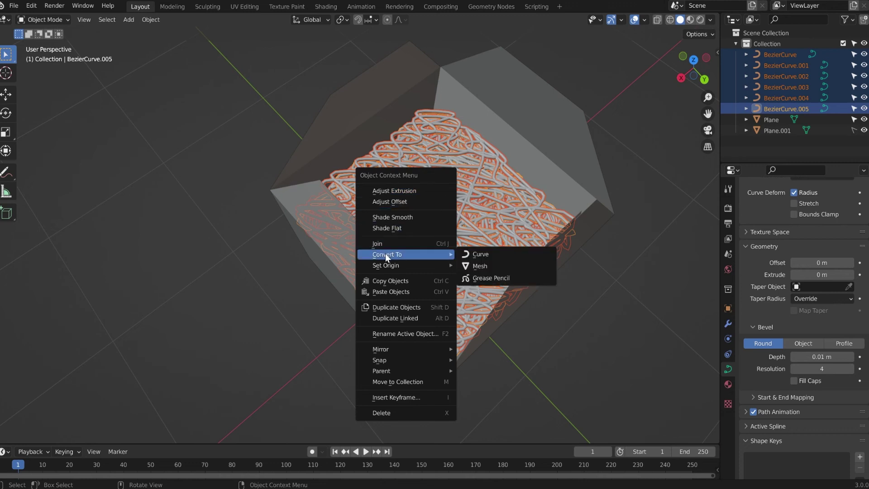
pyautogui.click(469, 266)
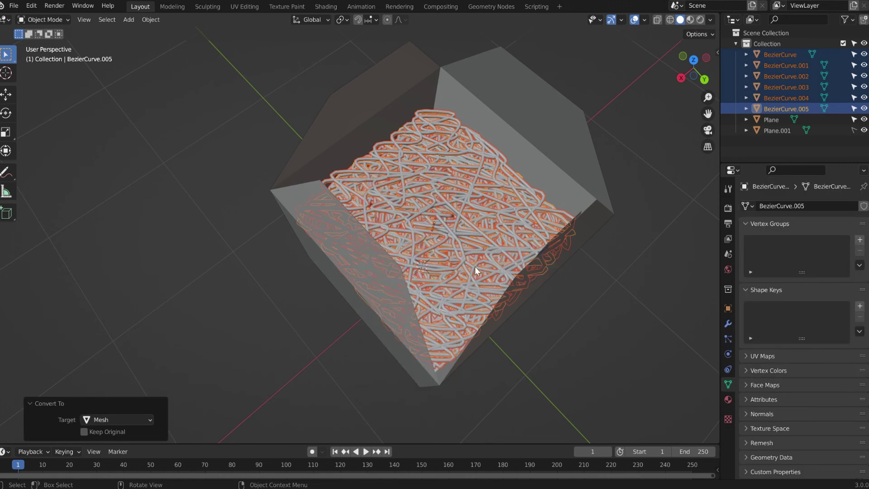
pyautogui.hotkey('ctrl', 'j')
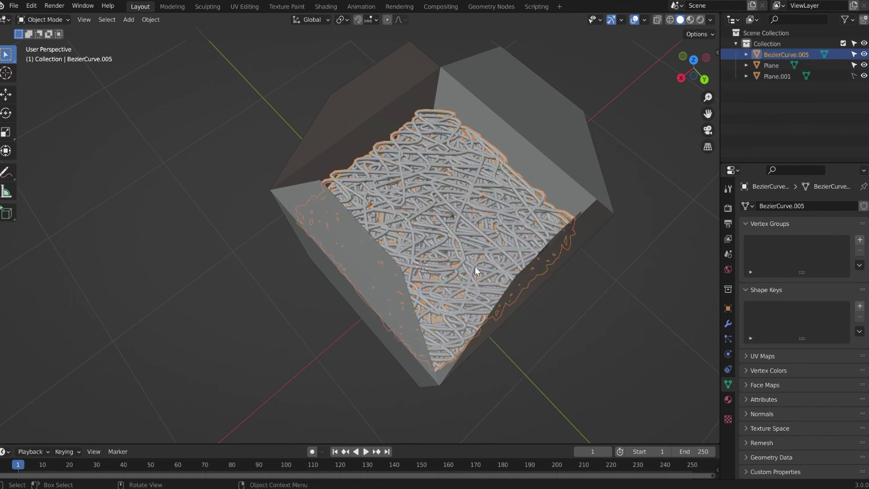
# Move the joined tangle out of the box, undo the move, and deselect everything
pyautogui.press('g')
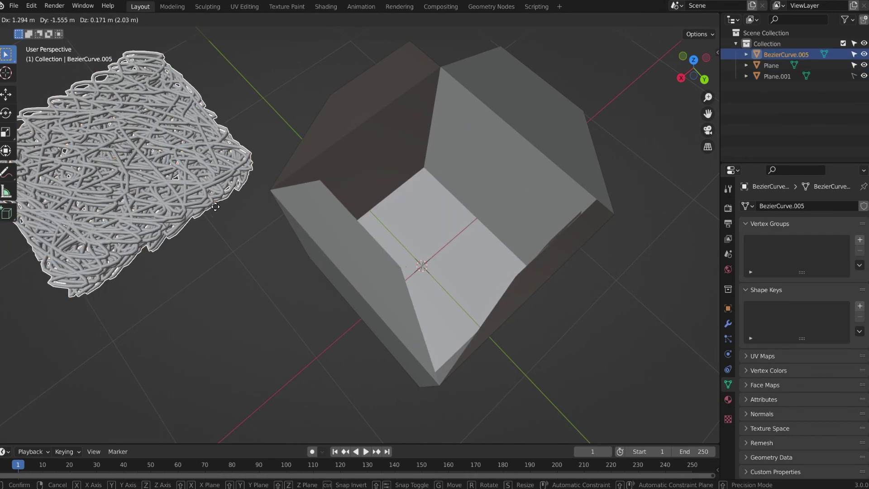
pyautogui.click(214, 239)
pyautogui.scroll(-2, 215, 270)
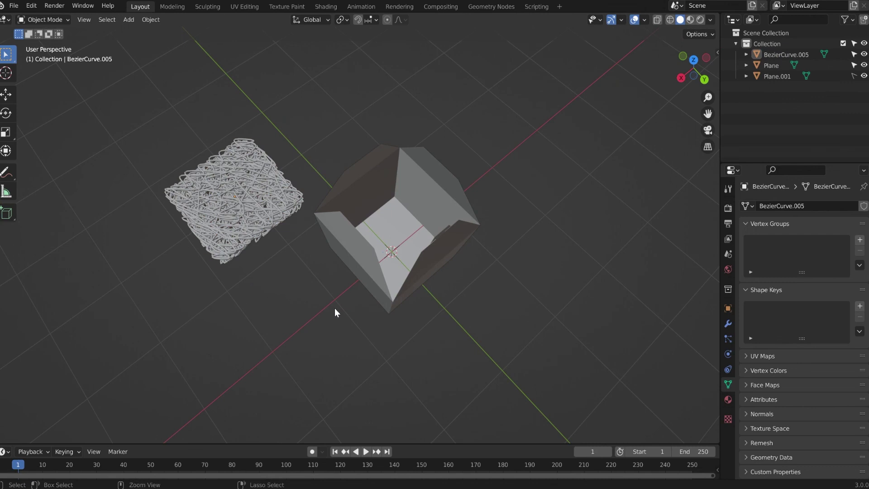
pyautogui.hotkey('ctrl', 'z')
pyautogui.hotkey('alt', 'g')
pyautogui.hotkey('alt', 'a')
pyautogui.scroll(4, 413, 213)
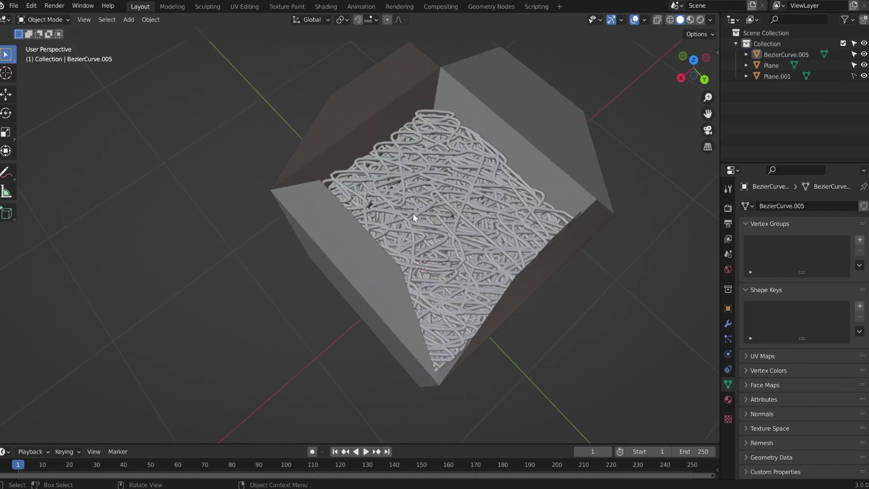
# In Edit Mode, raise the tangle's selected centre vertices about 0.297 m along the Z axis, using smooth proportional editing with a size of 1 m
pyautogui.moveTo(413, 213); pyautogui.dragTo(354, 260, button='middle')
pyautogui.scroll(3, 375, 258)
pyautogui.scroll(2, 376, 261)
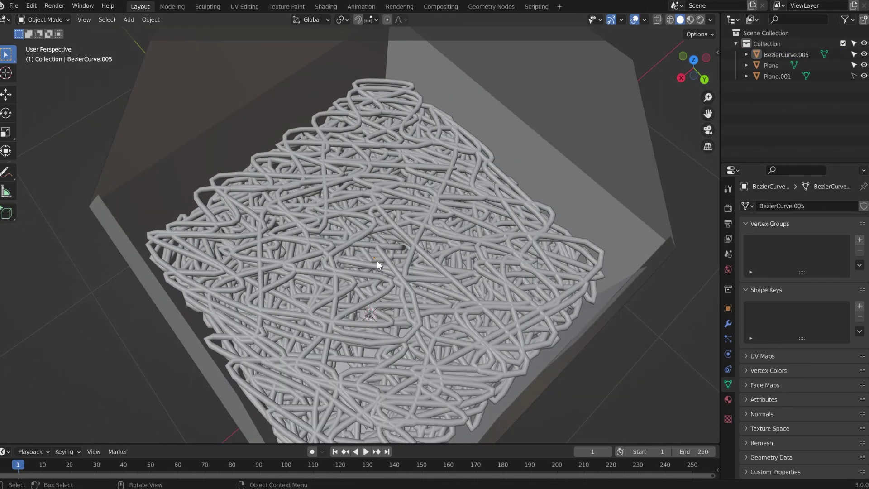
pyautogui.scroll(-4, 376, 261)
pyautogui.moveTo(287, 262); pyautogui.dragTo(365, 252, button='middle')
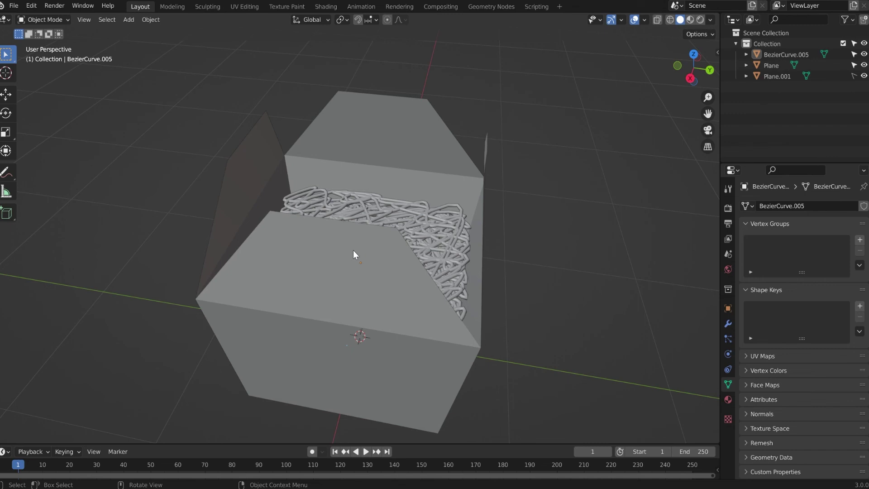
pyautogui.moveTo(410, 176); pyautogui.dragTo(508, 222, button='middle')
pyautogui.click(385, 225)
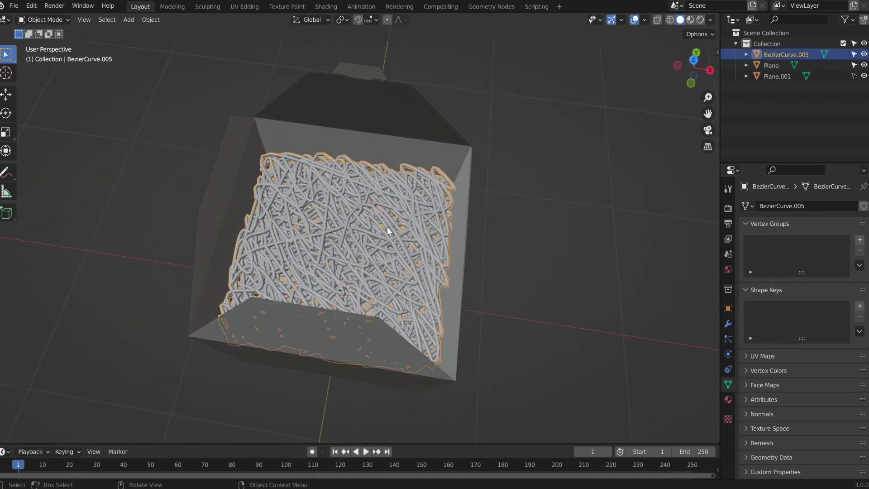
pyautogui.press('Tab')
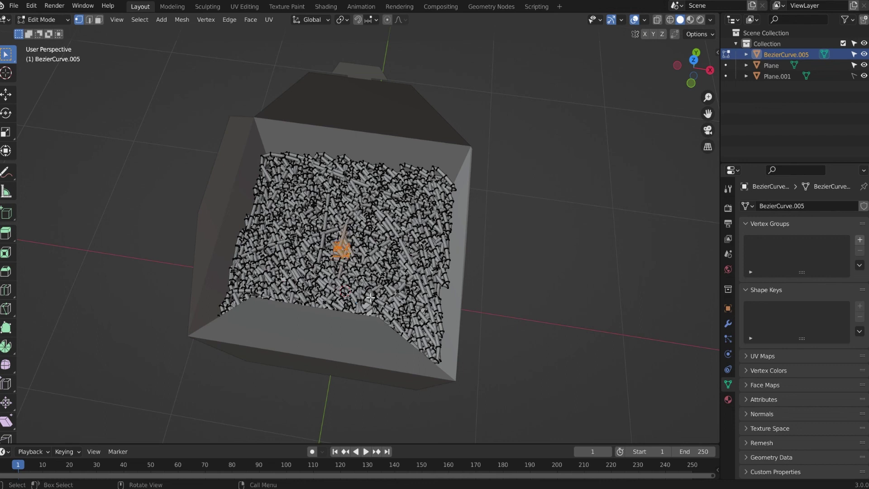
pyautogui.click(388, 20)
pyautogui.moveTo(474, 255); pyautogui.dragTo(437, 228, button='middle')
pyautogui.press('g')
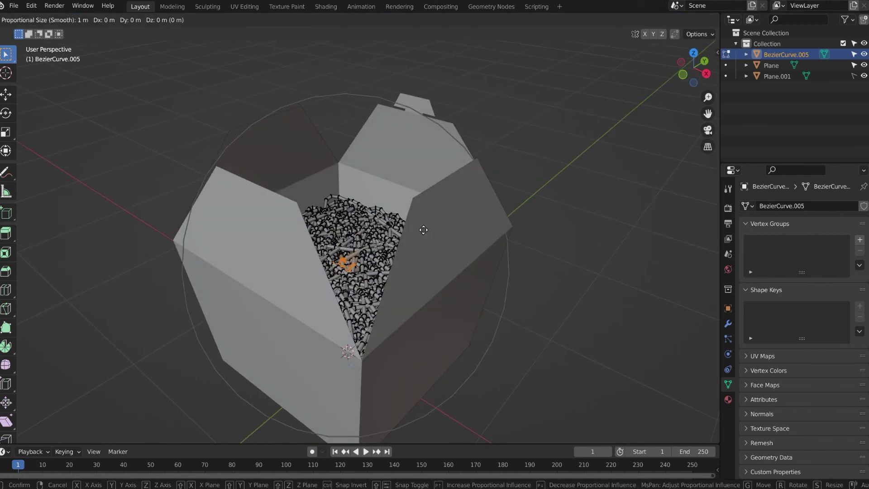
pyautogui.click(417, 185)
# Raise the centre vertices another 0.157 m or so along the Z axis with proportional editing and return to Object Mode
pyautogui.moveTo(288, 230); pyautogui.dragTo(487, 252, button='middle')
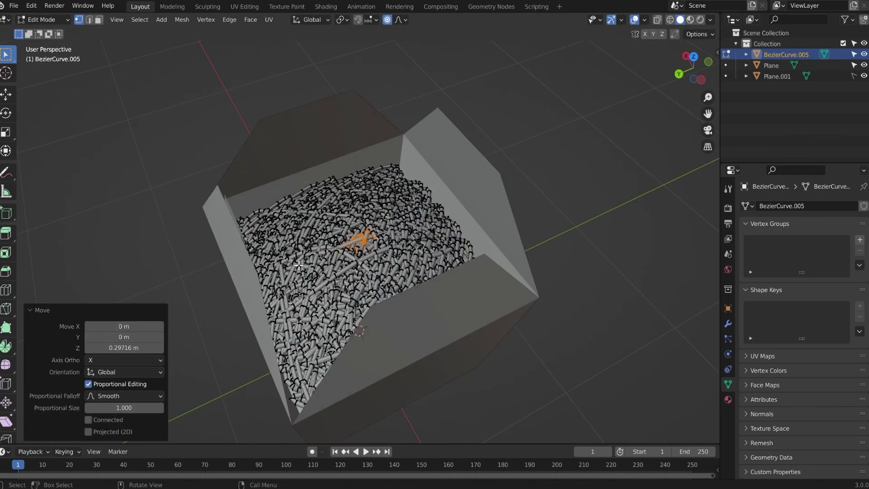
pyautogui.press('g')
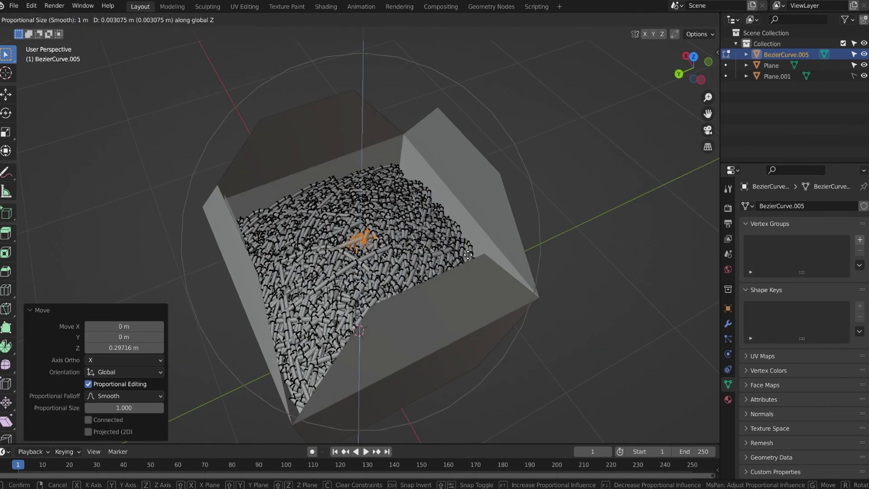
pyautogui.click(471, 238)
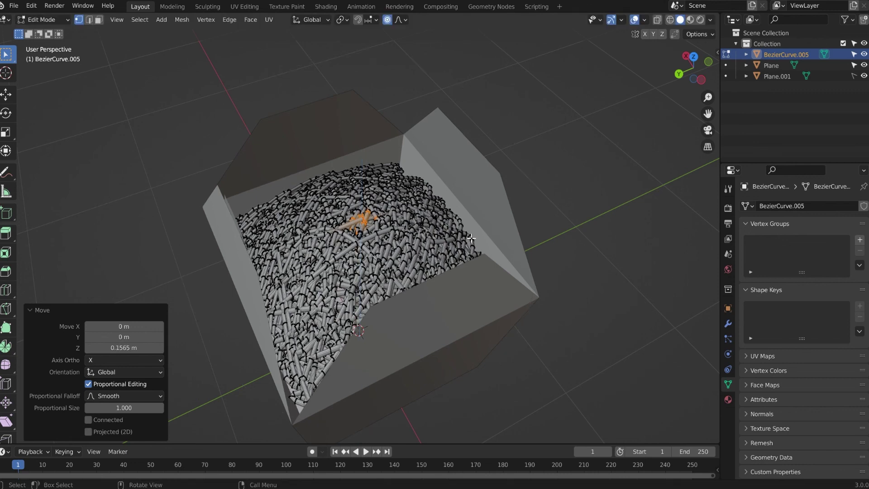
pyautogui.press('Tab')
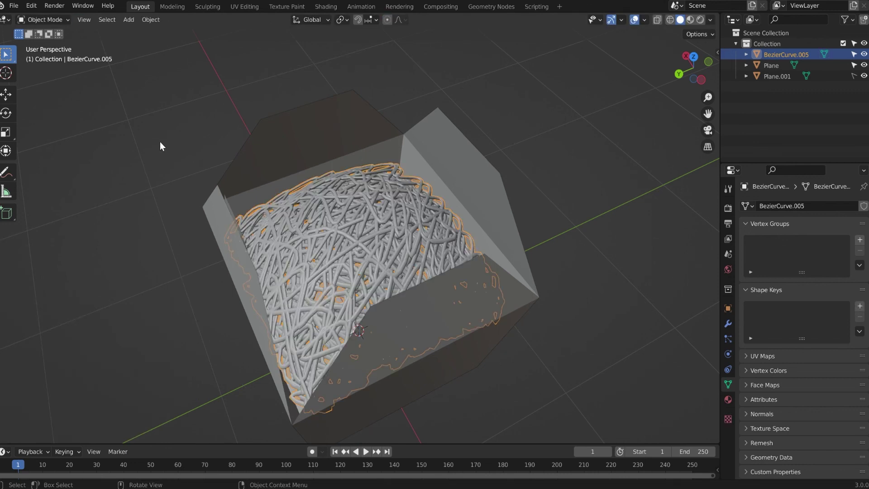
# Lower the whole domed tangle about 0.097 m along the Z axis and deselect it
pyautogui.press('g')
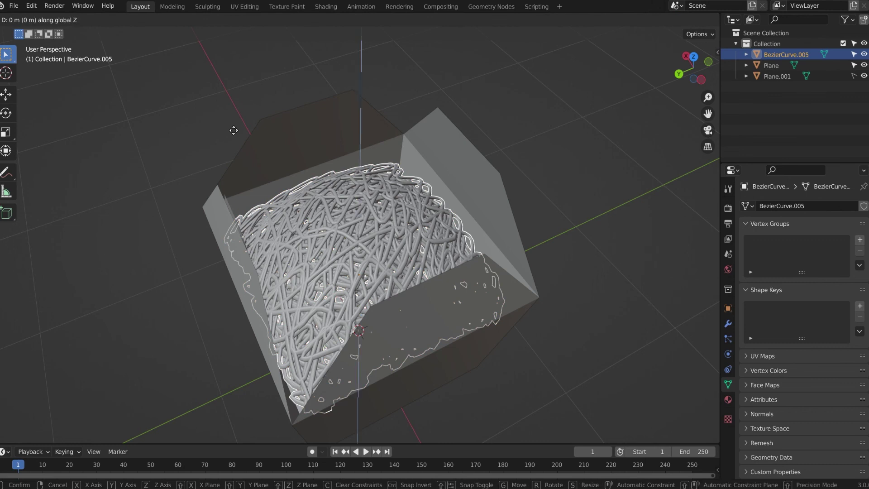
pyautogui.click(236, 143)
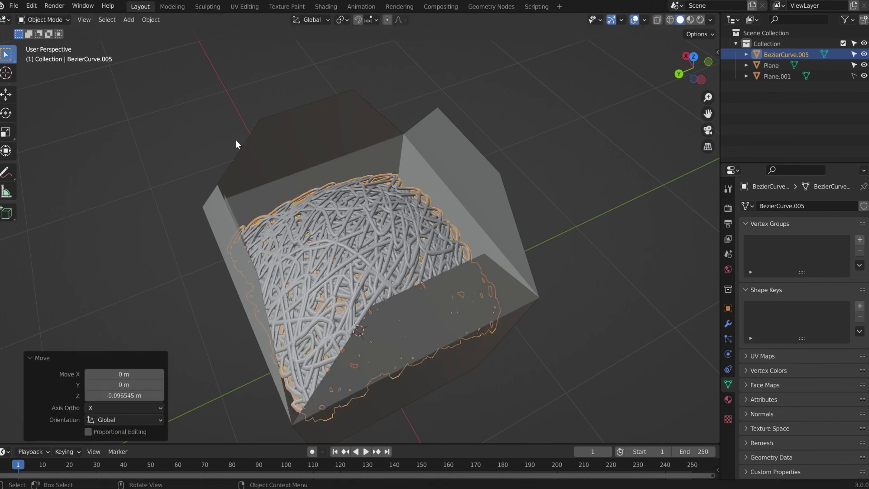
pyautogui.click(520, 146)
# Examine the box and the domed tangle inside it from several angles
pyautogui.scroll(-4, 472, 215)
pyautogui.moveTo(472, 256); pyautogui.dragTo(420, 251, button='middle')
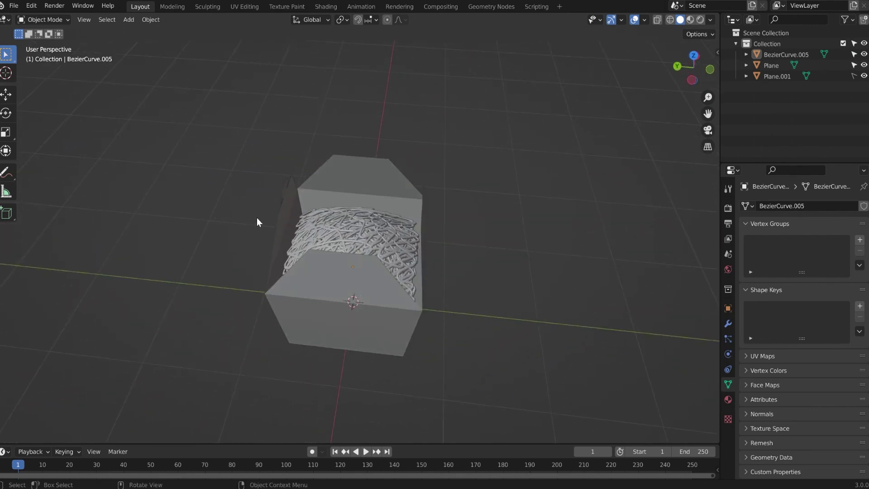
pyautogui.moveTo(256, 218); pyautogui.dragTo(427, 276, button='middle')
pyautogui.moveTo(330, 310); pyautogui.dragTo(328, 232, button='middle')
pyautogui.scroll(3, 388, 200)
pyautogui.moveTo(387, 200); pyautogui.dragTo(357, 249, button='middle')
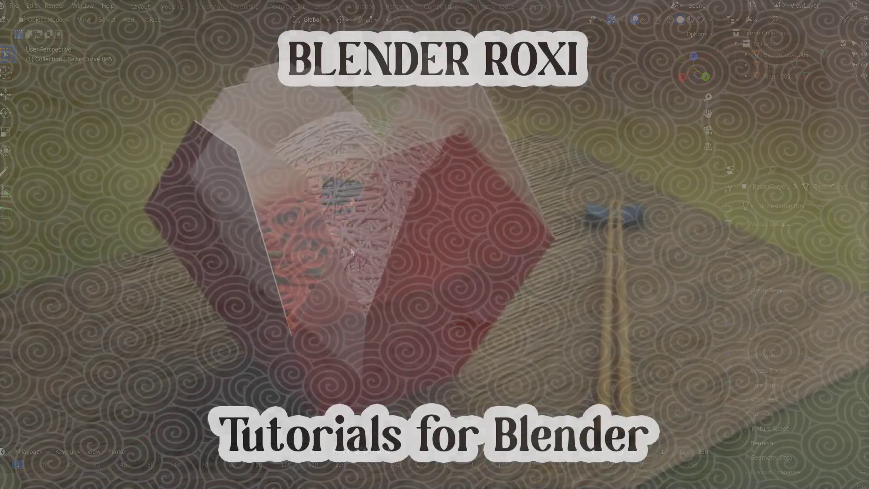